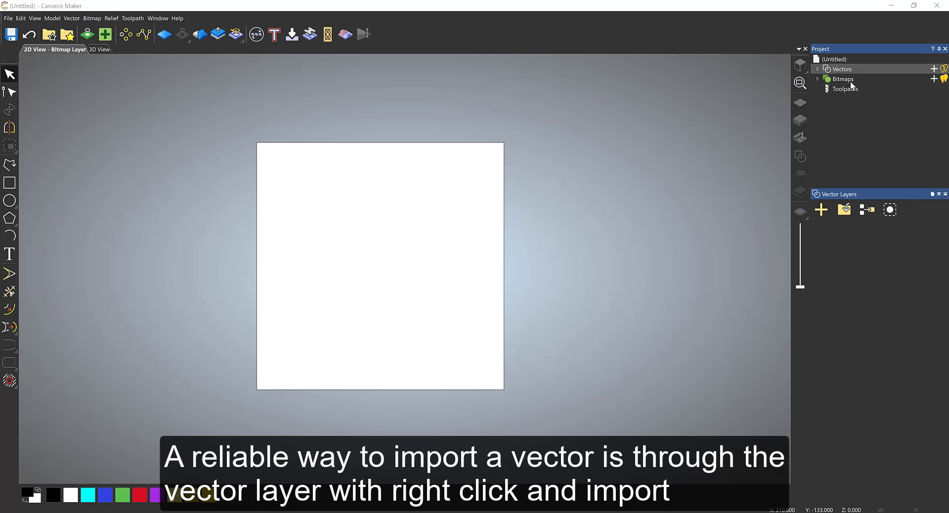
Import the bucking-horse rider artwork into the vector layers in mm, with automatic rejoining at 0.01 mm tolerance, and deselect it
right_click(840, 69)
click(862, 85)
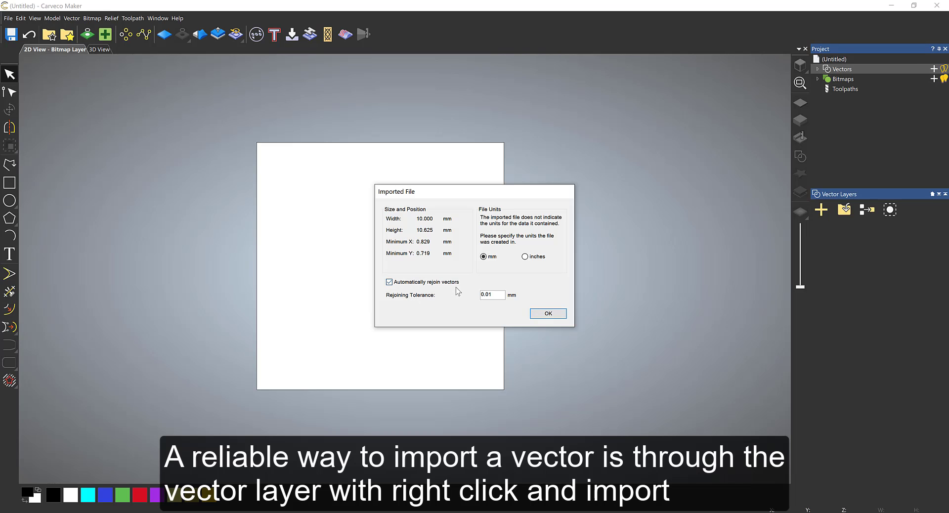
click(548, 313)
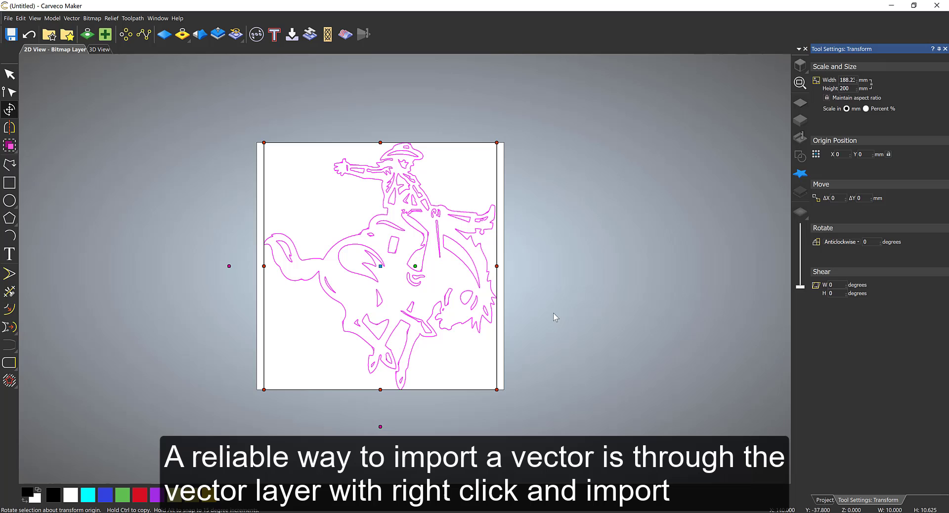
click(297, 349)
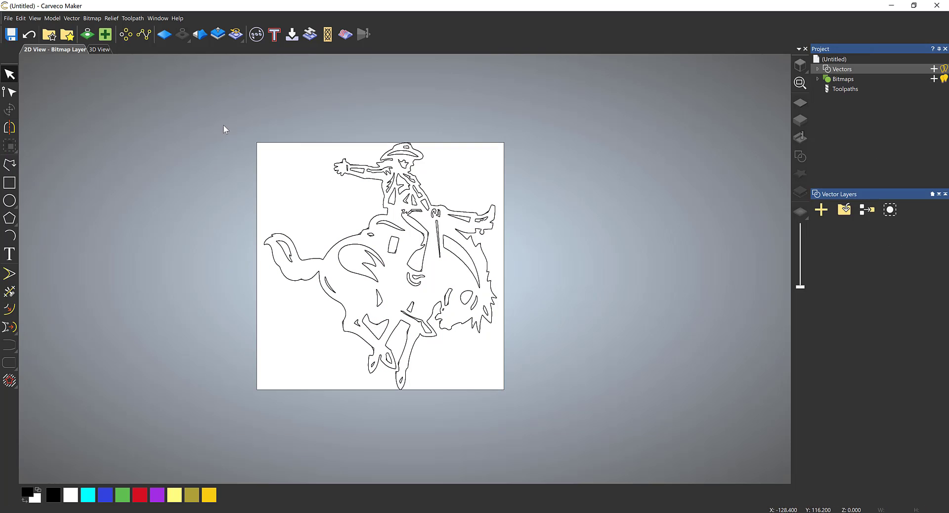
Try moving the stray triangle away from the upper inner edge of the horse's leg, and undo the move
mouse_move(222, 125)
mouse_down()
mouse_move(527, 383)
mouse_move(553, 391)
mouse_up()
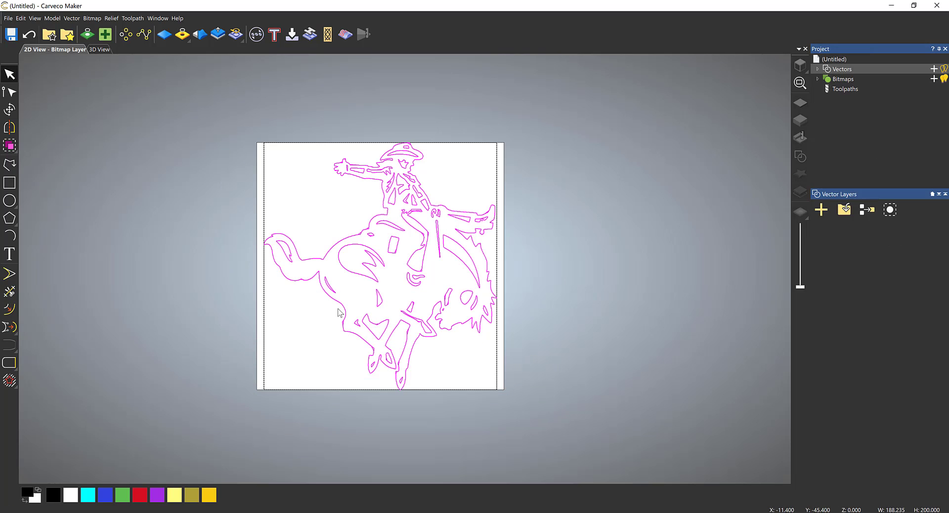
click(316, 334)
scroll(306, 284, up, 2)
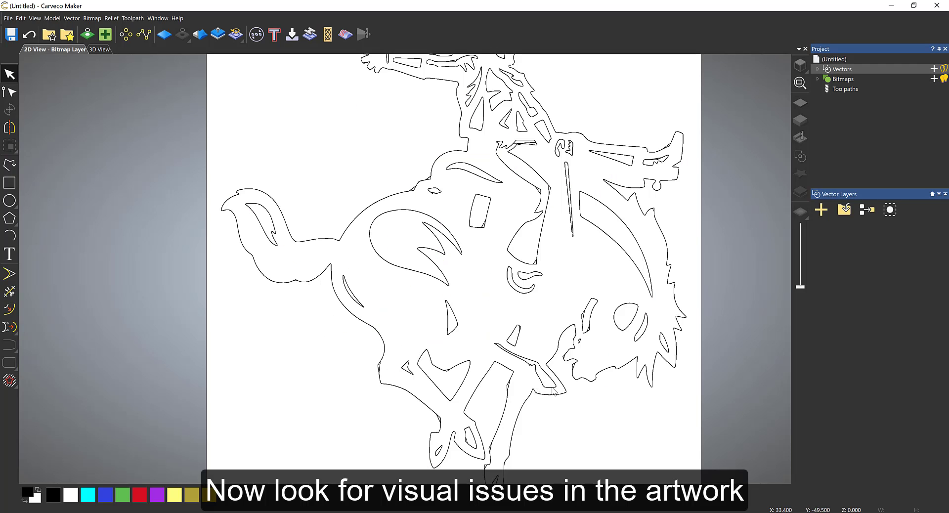
scroll(551, 390, up, 4)
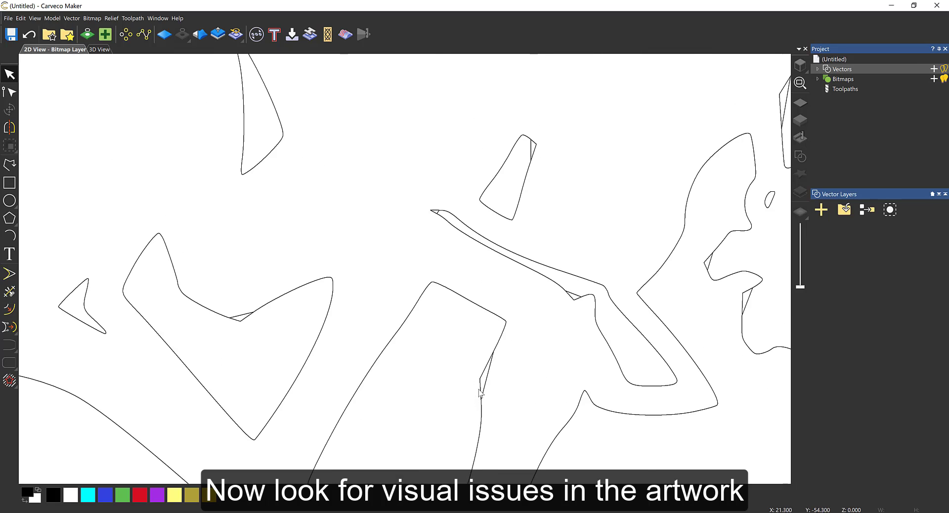
click(493, 384)
drag(492, 381, 435, 370)
key(ctrl+z)
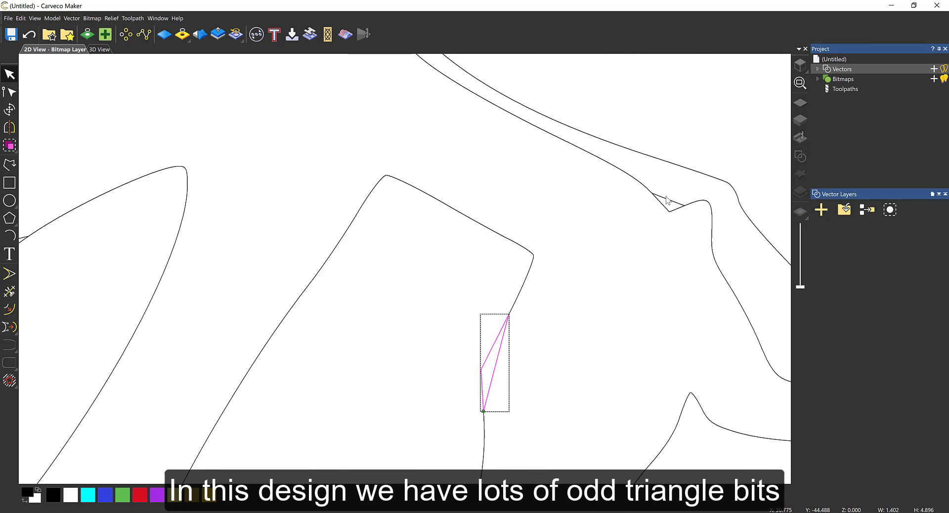
Try moving the small triangle away from the thin strap-like cutout above the horse's front leg, and undo the move
click(664, 199)
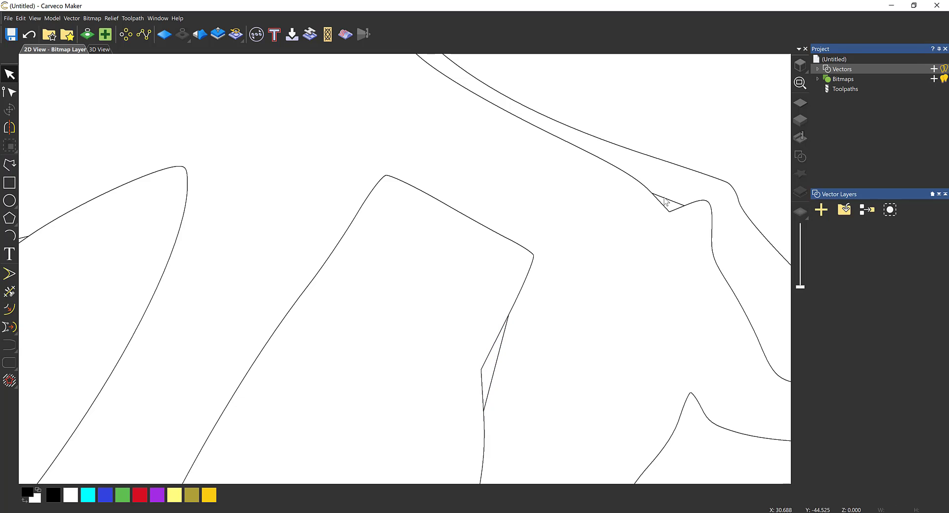
click(662, 198)
drag(663, 198, 624, 223)
key(ctrl+z)
click(583, 352)
scroll(197, 247, down, 2)
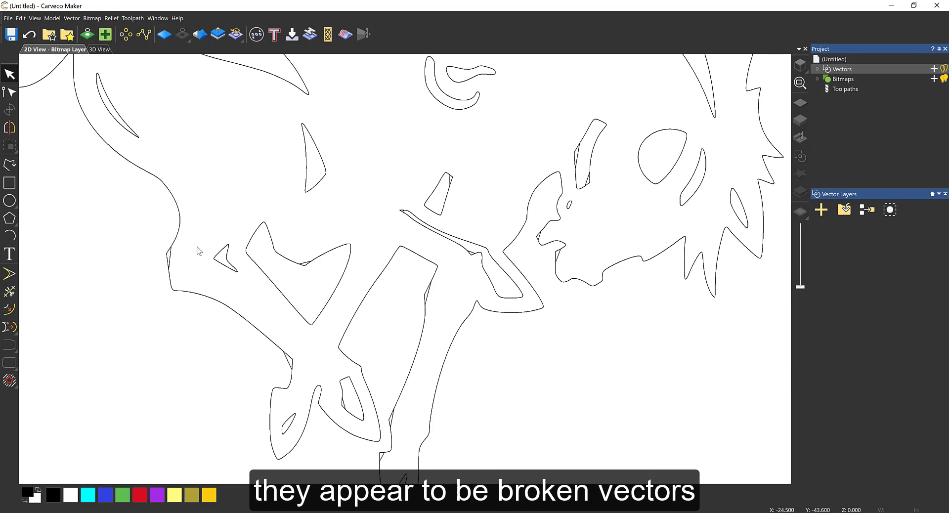
scroll(376, 311, down, 3)
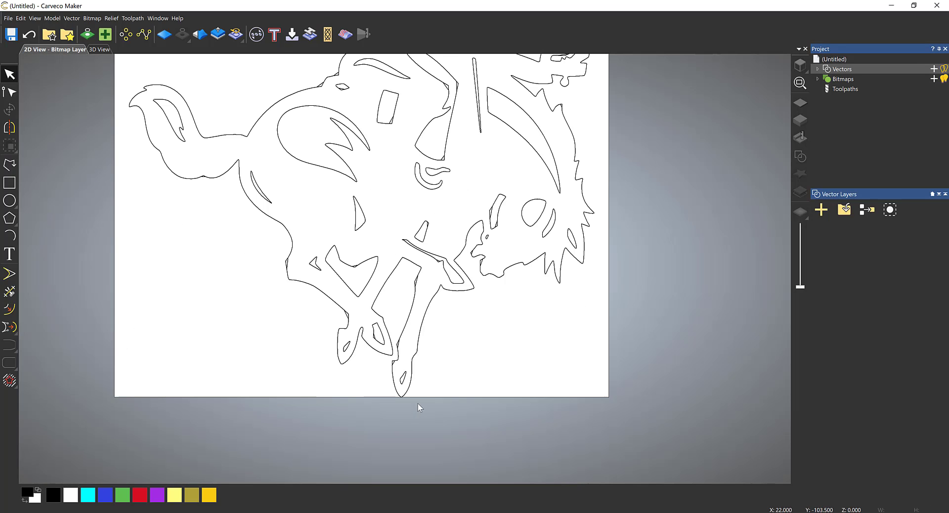
Remove the unwanted diagonal span from the triangle above the lowest hoof with node editing
scroll(418, 401, up, 3)
scroll(358, 339, up, 3)
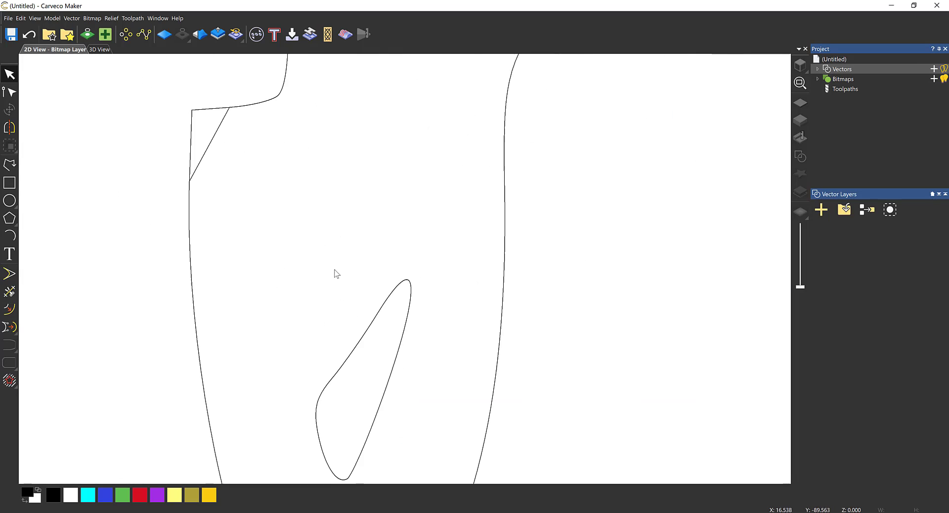
click(208, 146)
key(n)
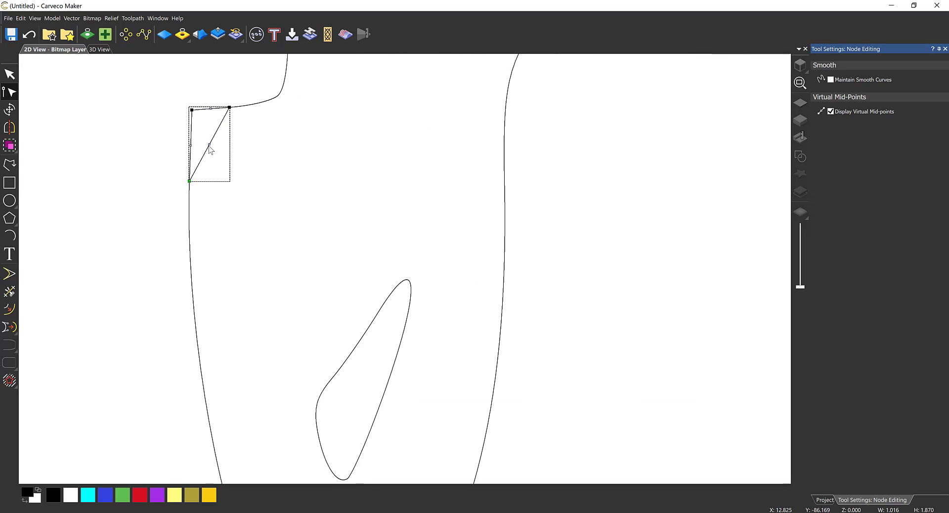
key(r)
scroll(204, 167, down, 3)
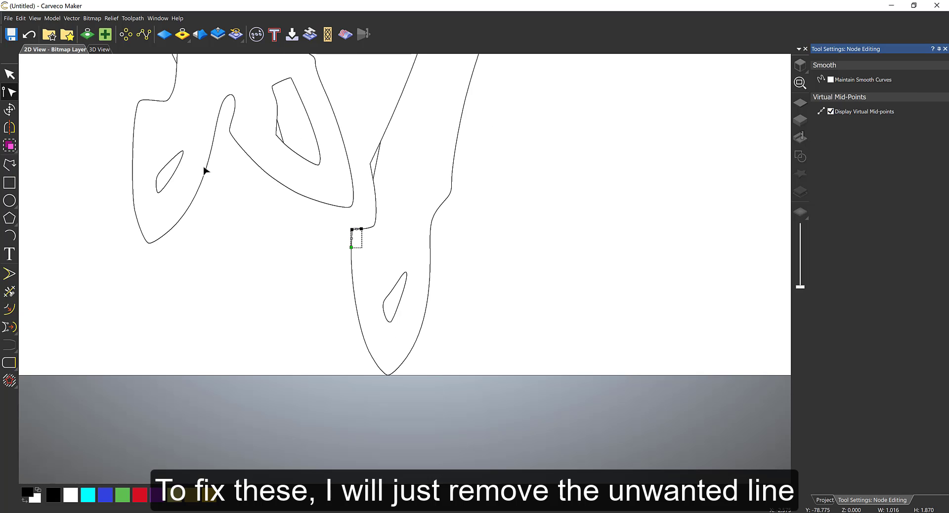
Remove the unwanted triangle spans at the hoof cutout, the lower leg edge and the neighbouring ankle
click(278, 131)
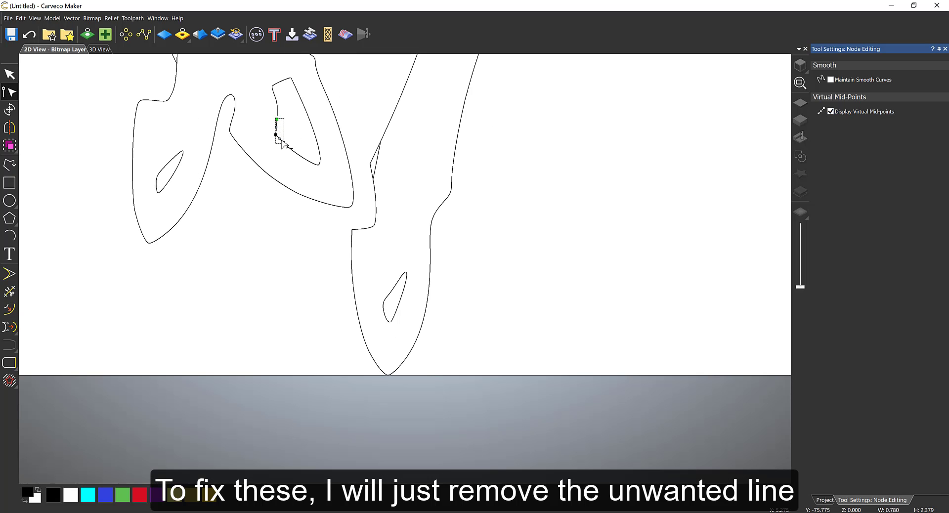
click(377, 167)
scroll(322, 176, down, 2)
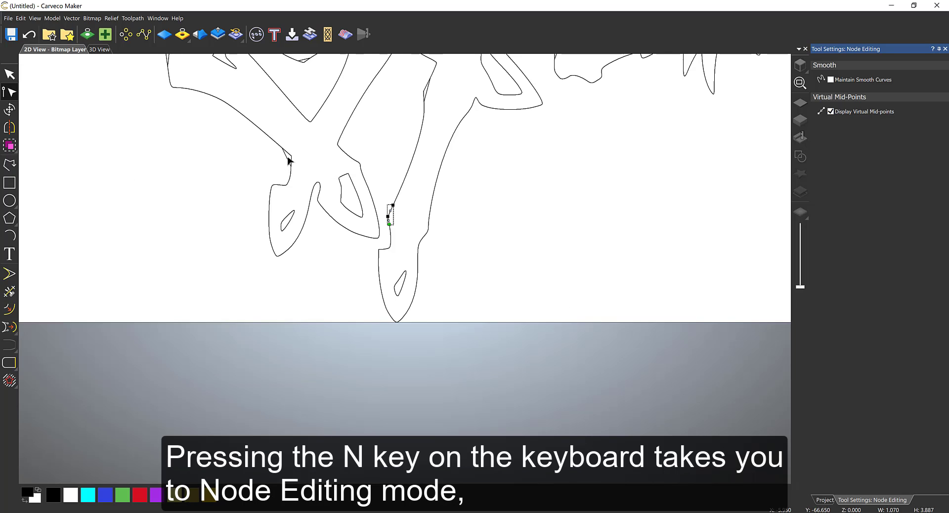
scroll(290, 160, up, 5)
click(285, 165)
scroll(284, 163, down, 2)
key(r)
Remove the unwanted spans at the back of the hind leg, the V-shaped leg cutout and the opening between the legs
click(255, 140)
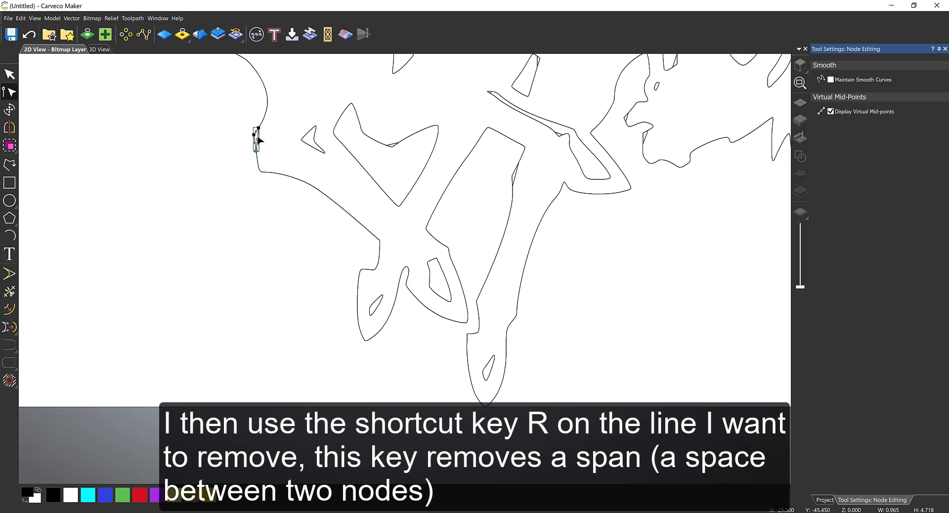
key(r)
click(392, 146)
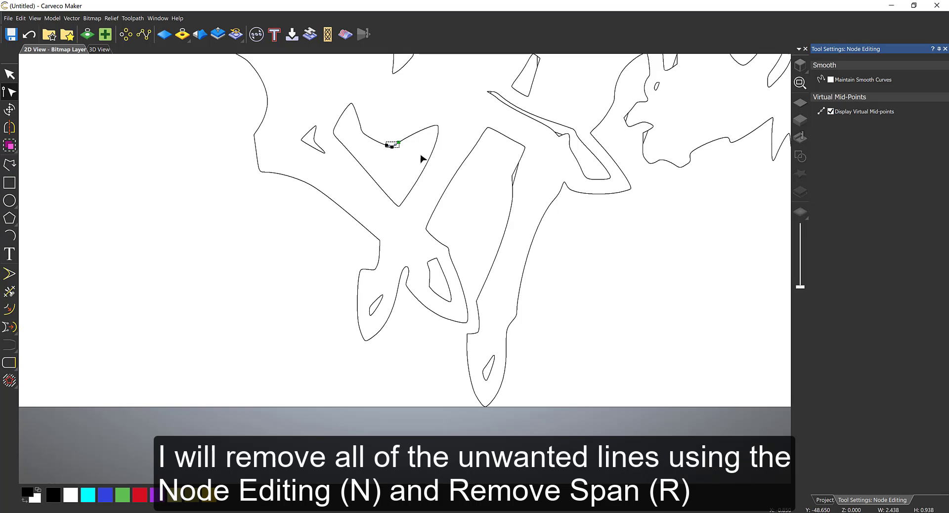
click(515, 176)
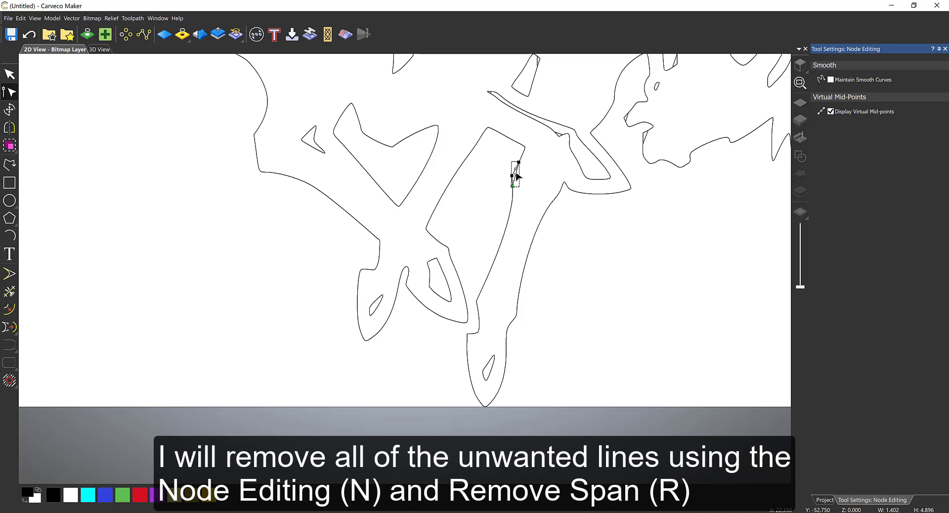
key(Delete)
Remove the unwanted spans along the thin strap-like cutout, at its tip and on the small cutout above it
click(559, 134)
scroll(534, 110, up, 4)
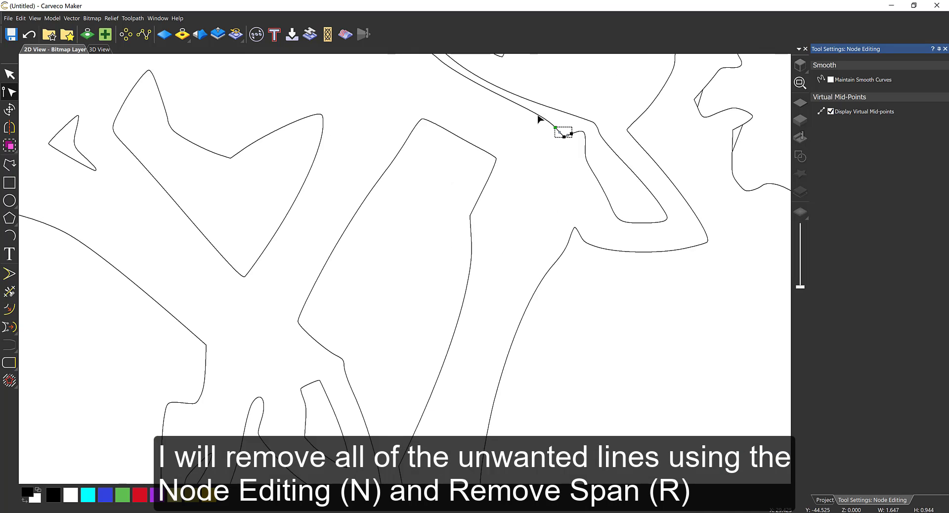
scroll(410, 99, down, 2)
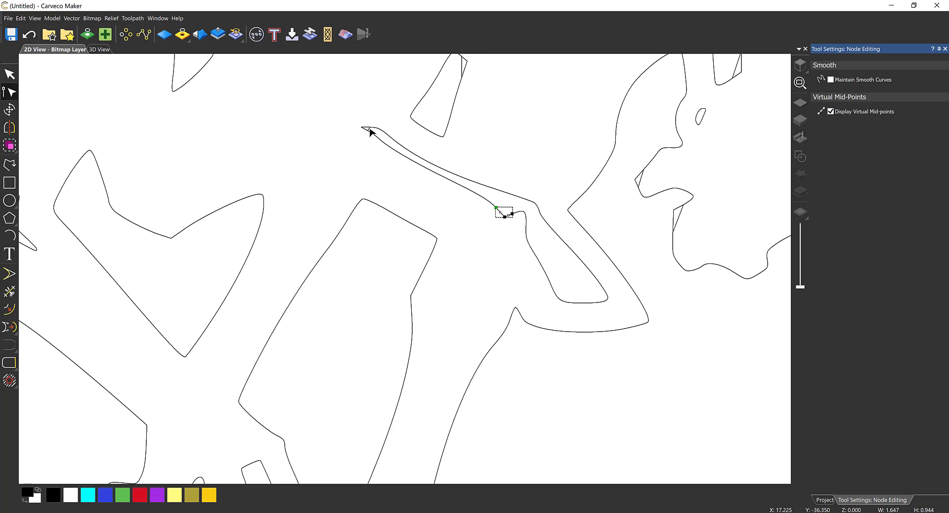
key(Delete)
click(367, 129)
scroll(458, 65, up, 1)
key(Delete)
click(465, 77)
scroll(288, 159, down, 2)
Remove the unwanted triangle spans around the horse's head and on the rectangular cutout in its body
scroll(290, 163, up, 3)
click(328, 250)
scroll(407, 266, down, 2)
click(600, 78)
key(Delete)
click(643, 86)
key(n)
key(Delete)
click(742, 148)
scroll(544, 144, down, 2)
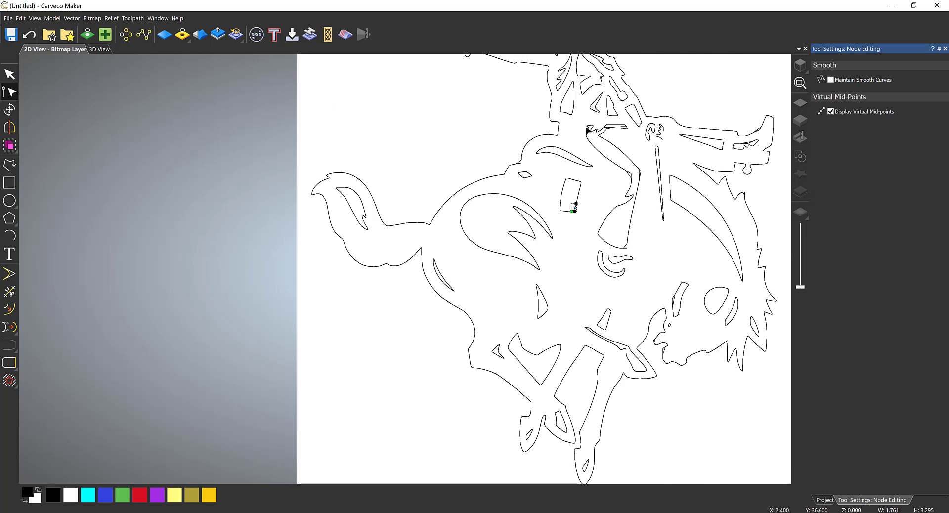
Remove the unwanted triangle spans around the rider's torso
scroll(544, 147, up, 3)
click(517, 163)
click(737, 186)
click(761, 181)
click(731, 330)
scroll(730, 330, down, 1)
scroll(433, 91, up, 1)
Remove the unwanted triangle spans along the rider's outstretched arm and hand
click(382, 79)
scroll(362, 113, up, 1)
click(361, 113)
scroll(363, 113, down, 2)
scroll(412, 213, up, 2)
key(Delete)
click(413, 192)
key(Delete)
click(460, 238)
key(Delete)
click(691, 276)
scroll(692, 276, down, 1)
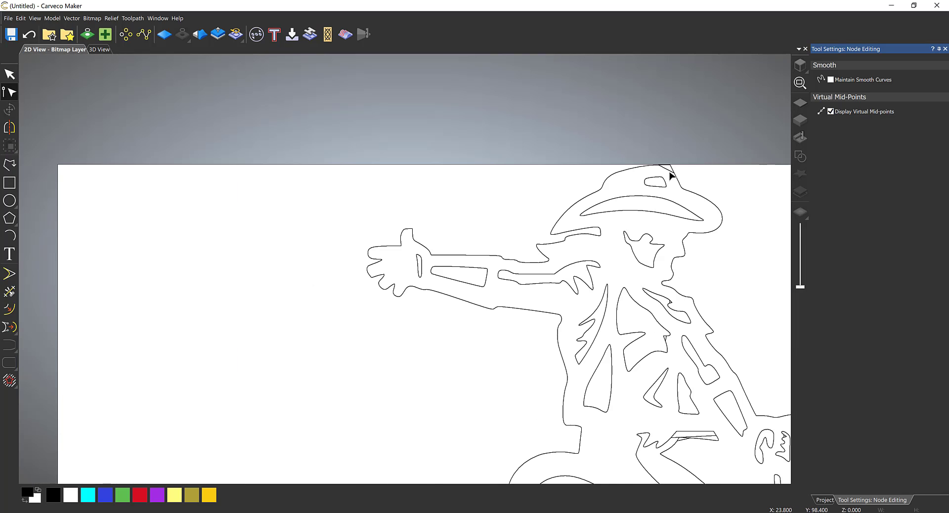
Remove the unwanted triangle spans from the rider's hat crown and the details below it
click(669, 171)
scroll(670, 302, up, 2)
key(Delete)
click(673, 302)
key(Delete)
click(656, 450)
key(r)
Remove the unwanted triangle spans around the rider's waist
scroll(657, 447, down, 2)
scroll(501, 416, up, 2)
click(489, 392)
key(r)
click(433, 402)
key(r)
Remove the unwanted triangle spans along the rider's leg and boot
scroll(435, 402, down, 1)
scroll(622, 330, up, 1)
click(623, 329)
key(r)
scroll(640, 349, down, 2)
scroll(623, 353, up, 1)
click(656, 271)
key(r)
click(715, 218)
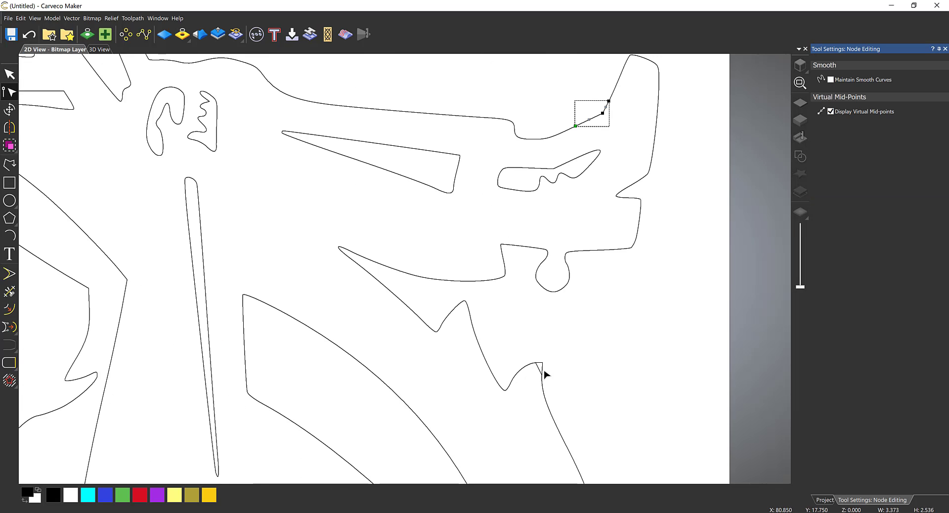
Remove the remaining unwanted spans from the spikes of the horse's mane and leave node editing
click(539, 371)
key(r)
scroll(539, 371, down, 2)
scroll(383, 415, up, 2)
click(327, 357)
click(345, 412)
scroll(345, 413, down, 1)
click(328, 394)
click(344, 417)
key(r)
scroll(341, 419, down, 2)
key(Escape)
key(Escape)
scroll(290, 258, up, 1)
middle_drag(293, 260, 386, 290)
scroll(387, 294, down, 2)
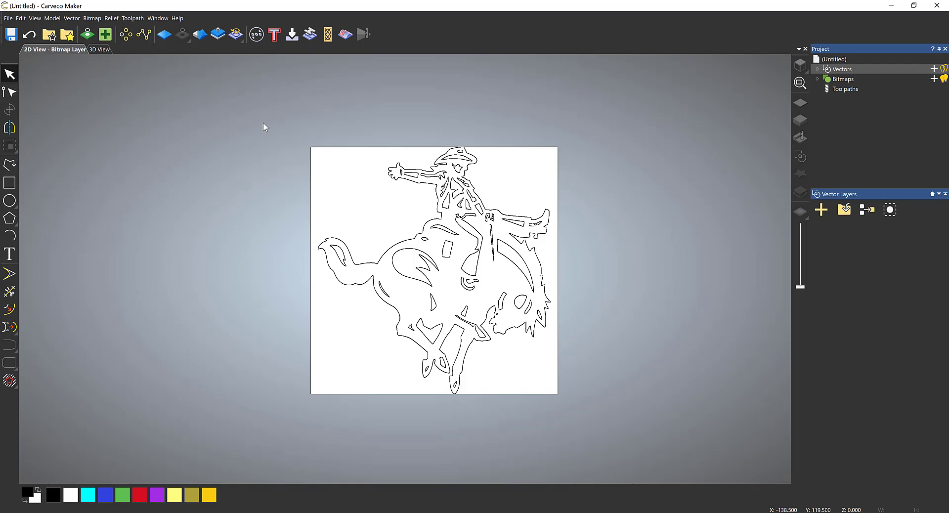
Select the whole artwork and join its vectors with coincident nodes at a 0.025 mm tolerance
drag(263, 122, 642, 423)
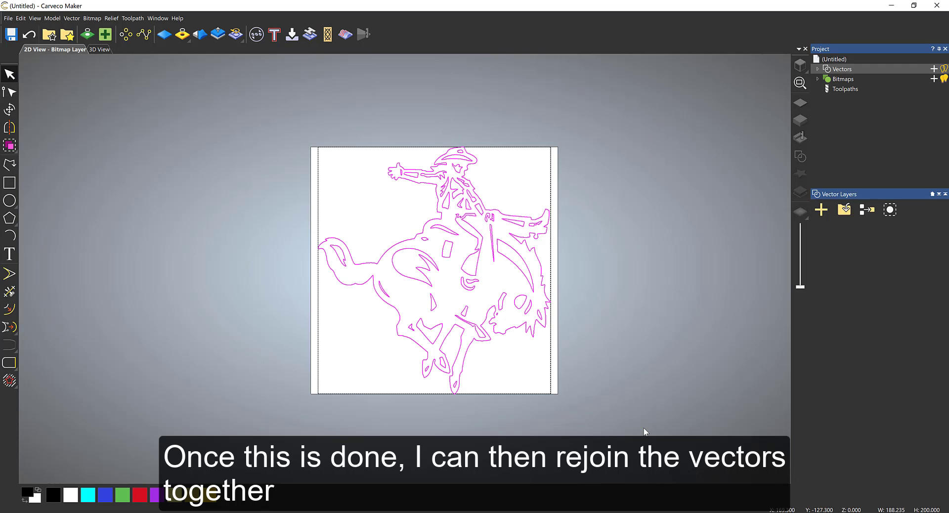
click(72, 18)
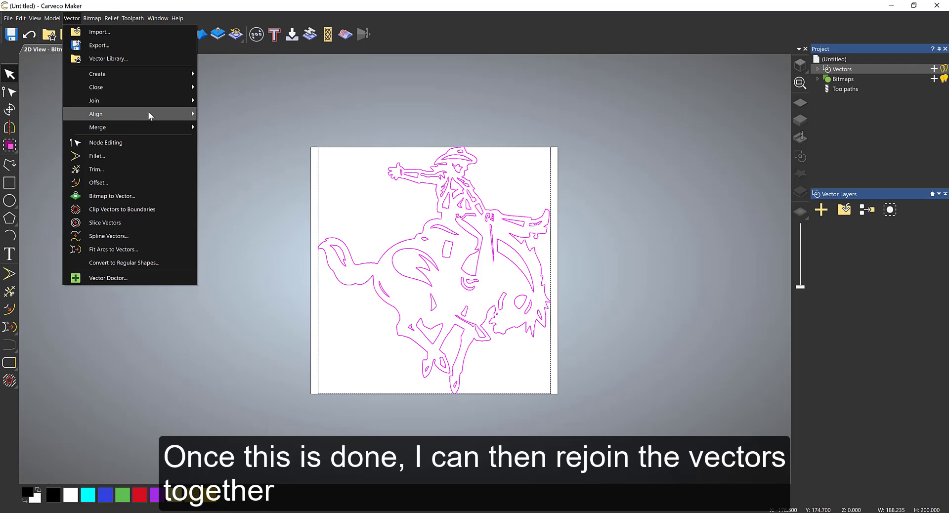
mouse_move(147, 103)
click(252, 141)
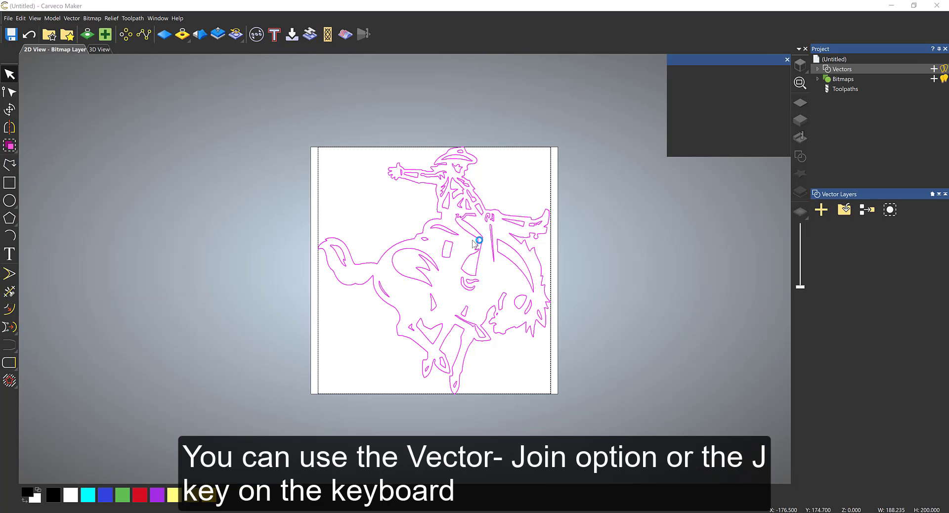
click(773, 151)
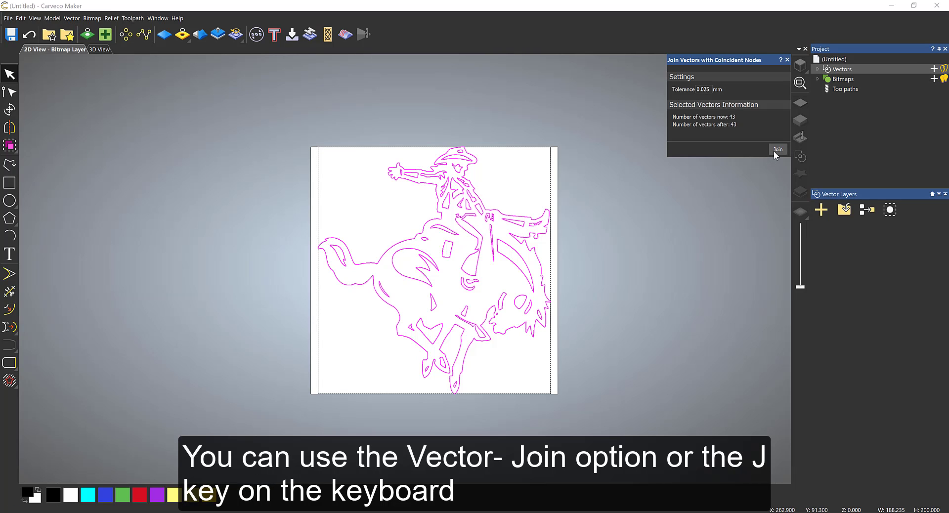
Select only the outer outline to check that it is one continuous vector, and deselect it
click(611, 290)
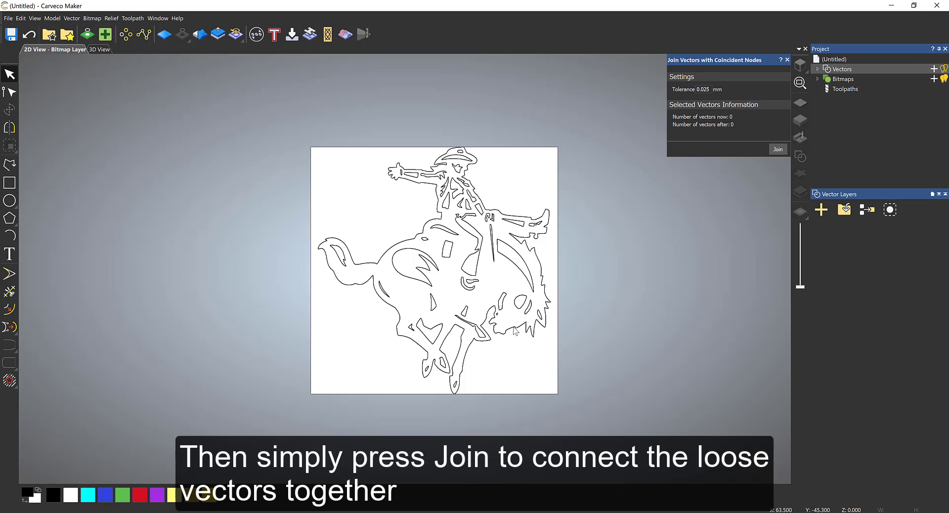
click(514, 328)
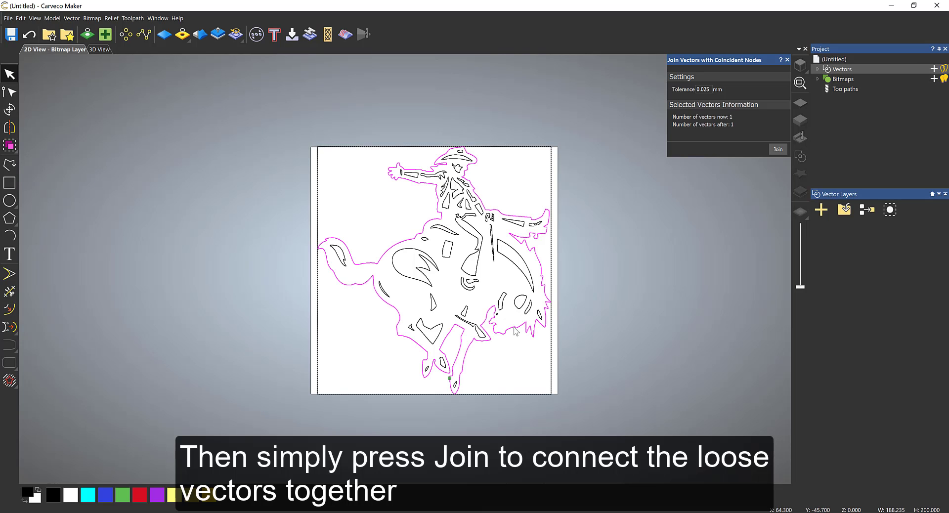
click(392, 350)
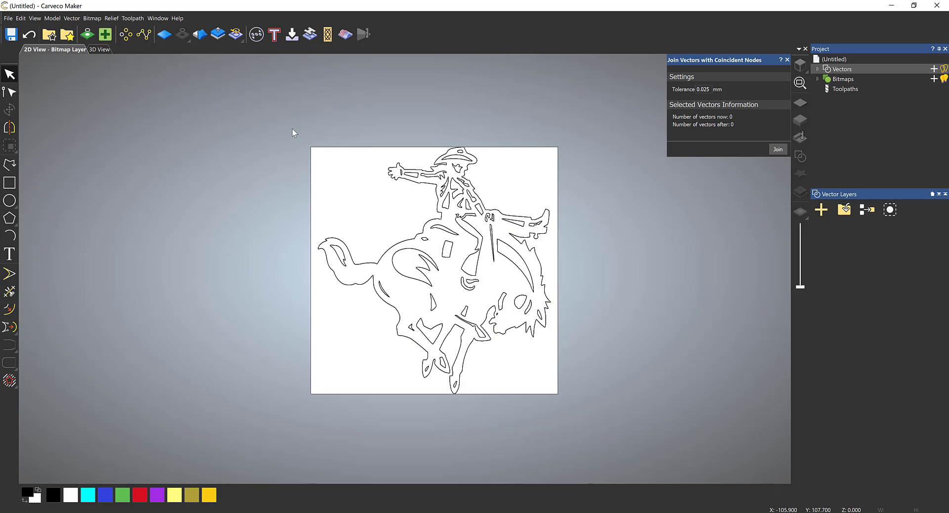
Reselect the whole artwork, leave the join settings and close any open vectors with a line
drag(292, 128, 631, 433)
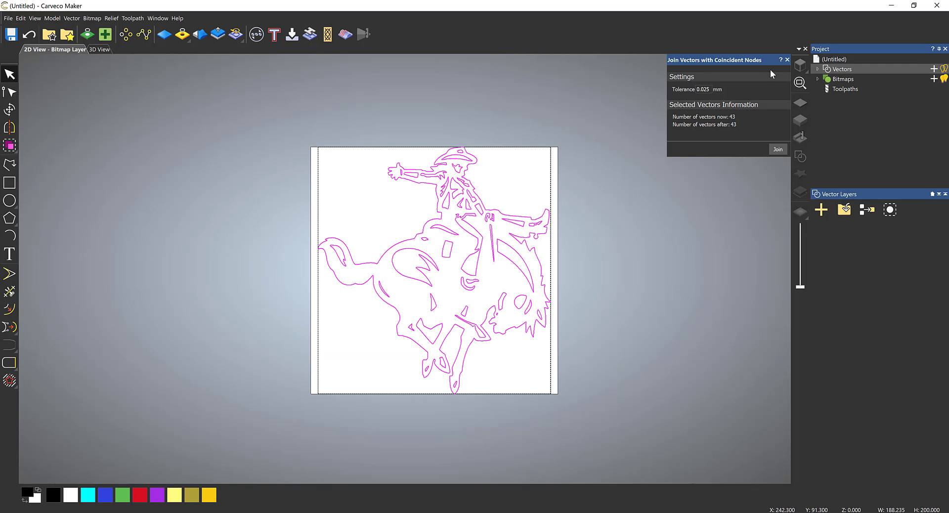
click(786, 60)
right_click(469, 288)
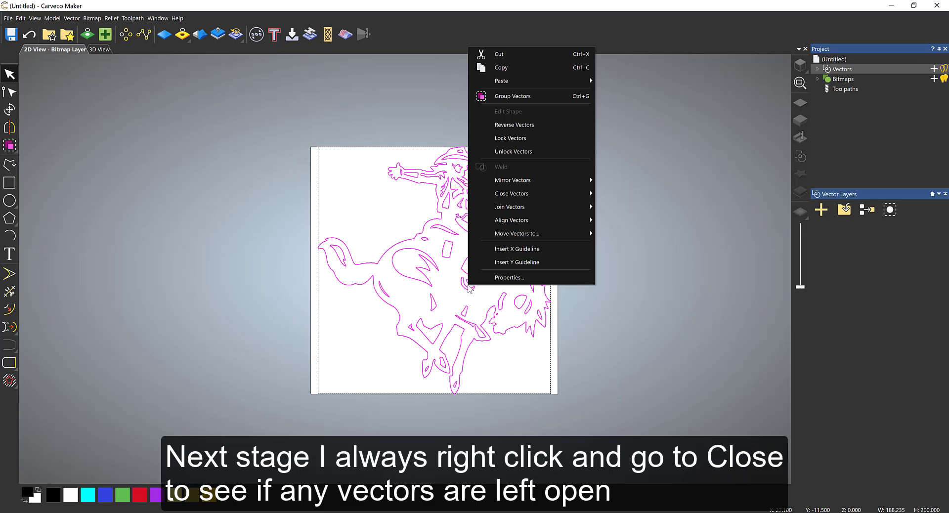
mouse_move(539, 195)
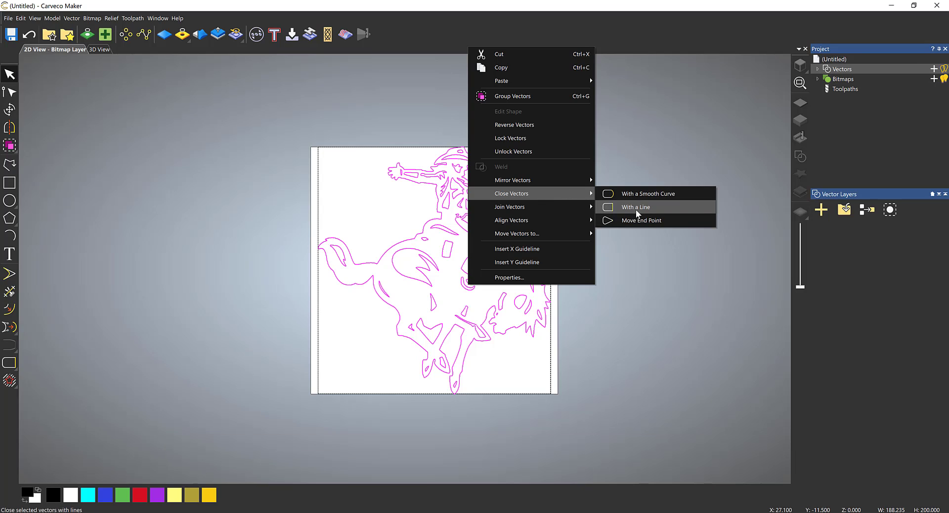
click(636, 208)
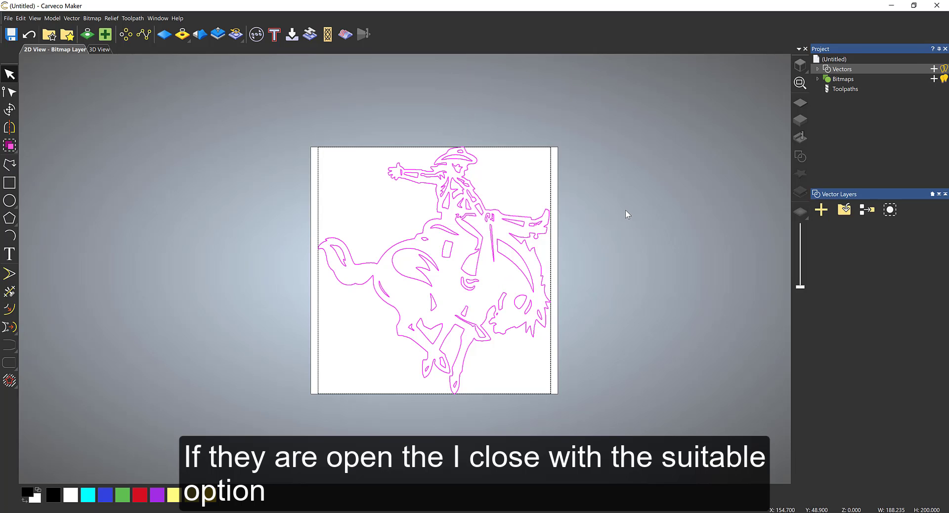
Reselect the whole artwork and run Vector Doctor to identify coincident points and vector intersections at a 0.01 tolerance
click(493, 294)
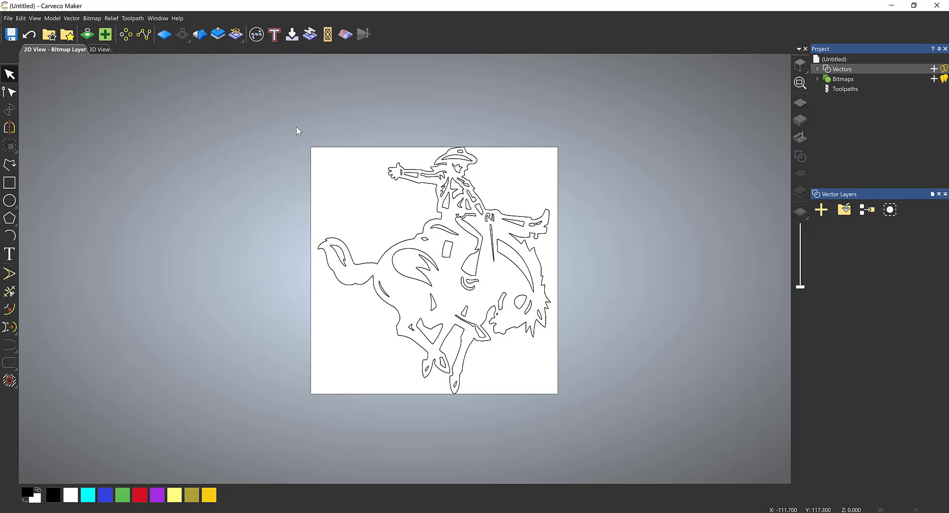
drag(296, 127, 731, 407)
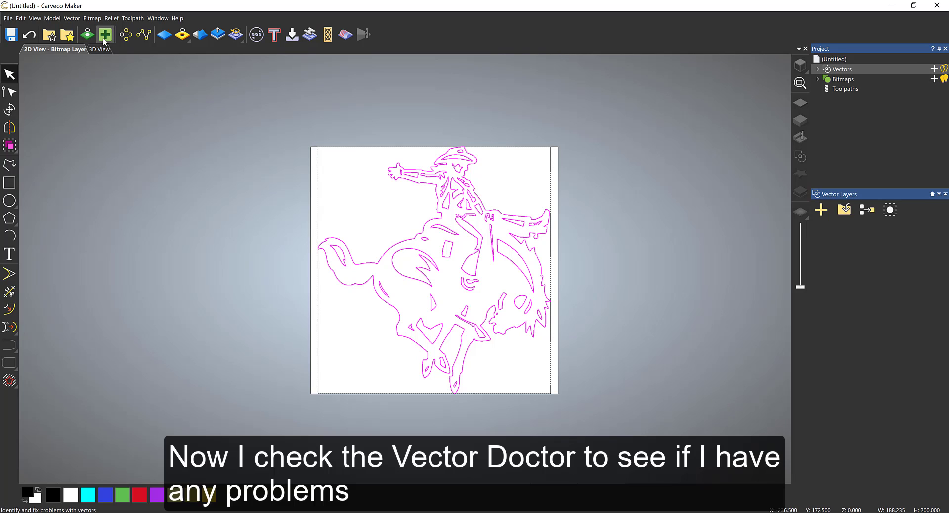
click(9, 146)
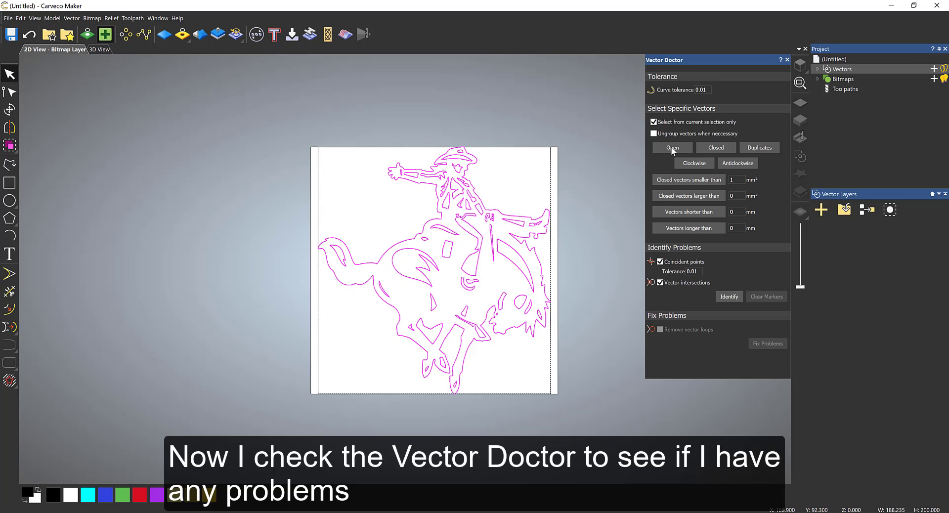
click(728, 296)
scroll(466, 266, up, 8)
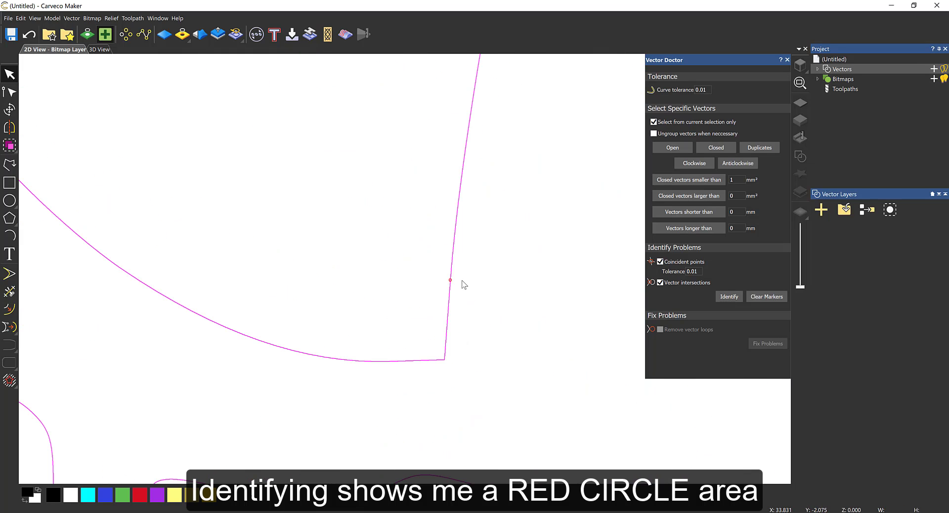
scroll(464, 284, up, 2)
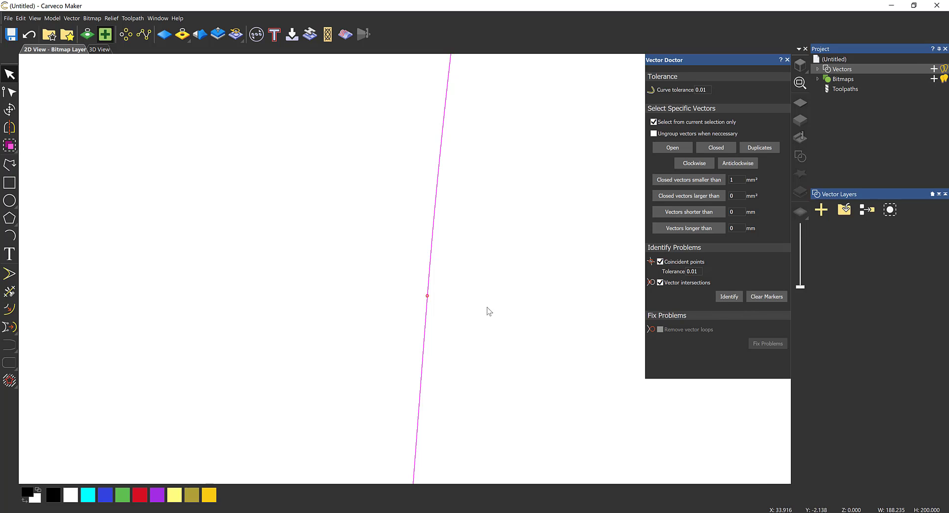
scroll(432, 300, up, 3)
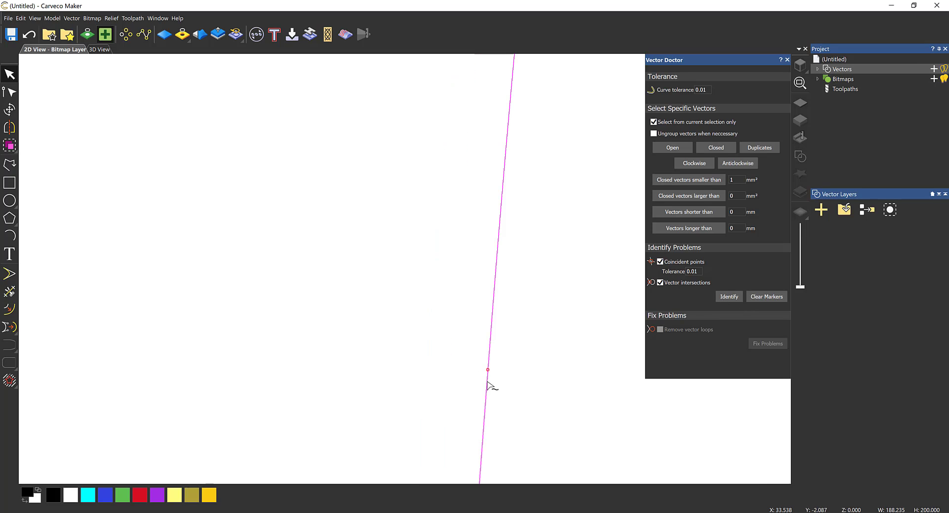
Open the marked outline for node editing, pull the marked node aside to expose any overlapping node and move it back
click(508, 390)
click(485, 392)
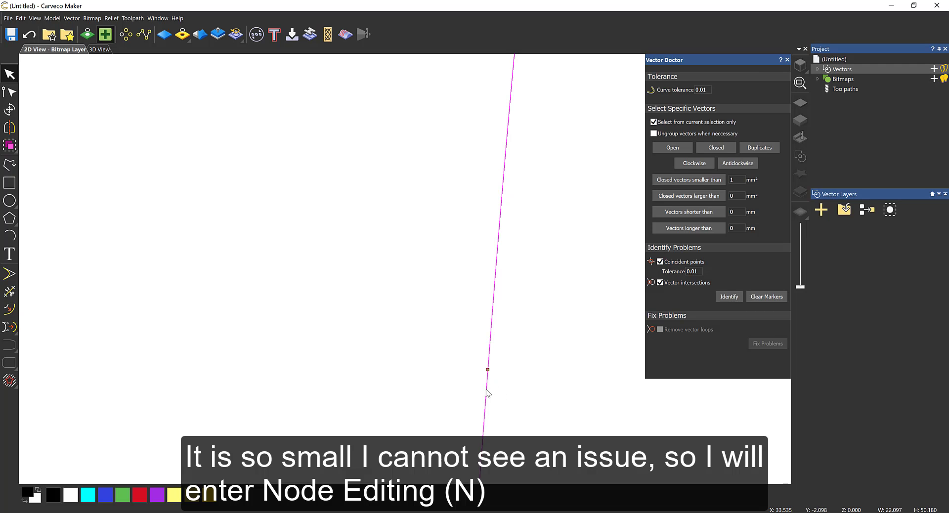
key(n)
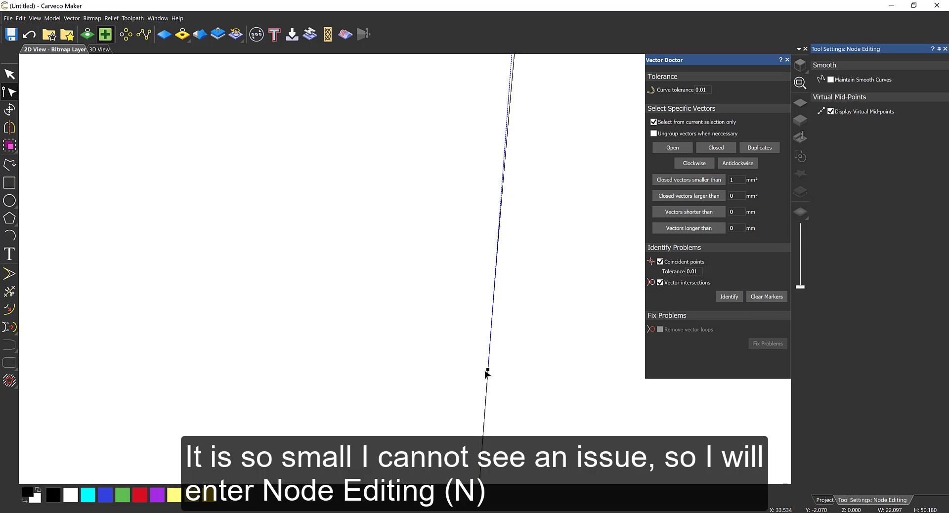
drag(488, 368, 523, 368)
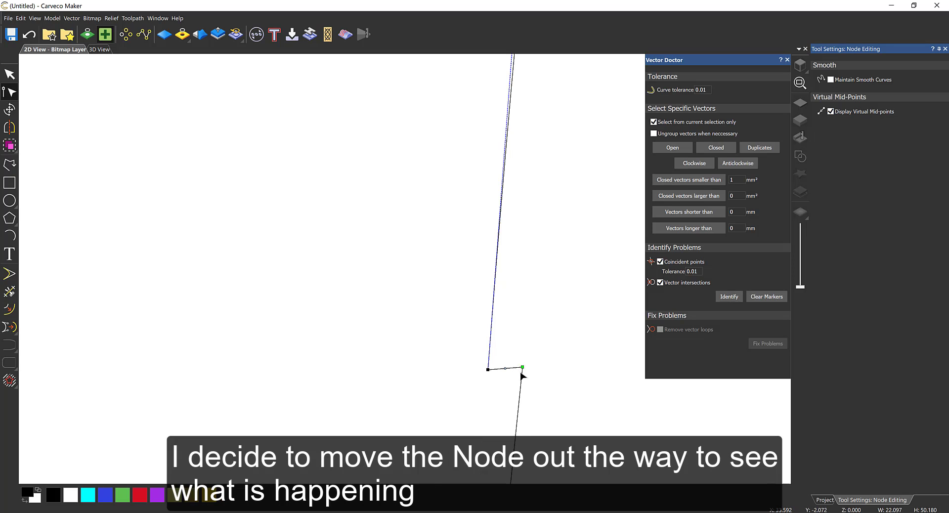
drag(522, 374, 492, 377)
Delete the node stacked on top of another at the marked point and clear the Vector Doctor markers
click(487, 369)
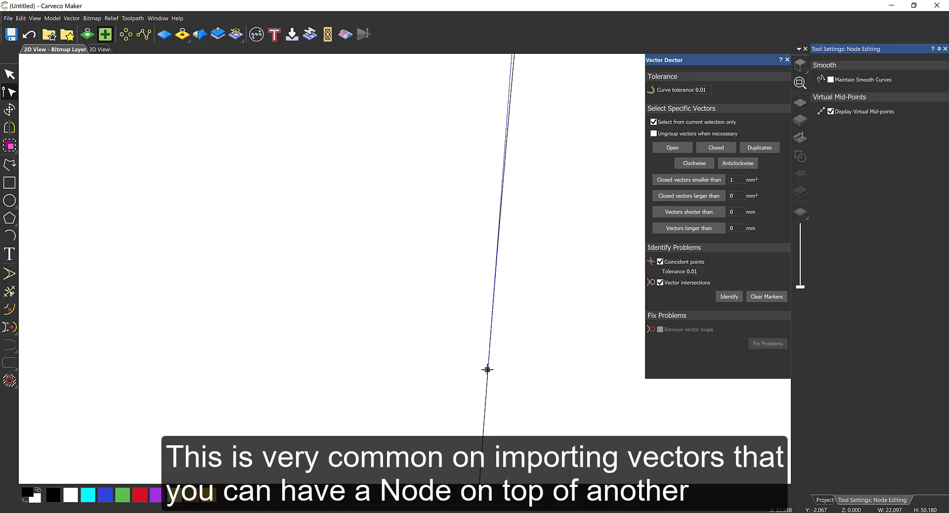
click(492, 374)
drag(495, 384, 470, 321)
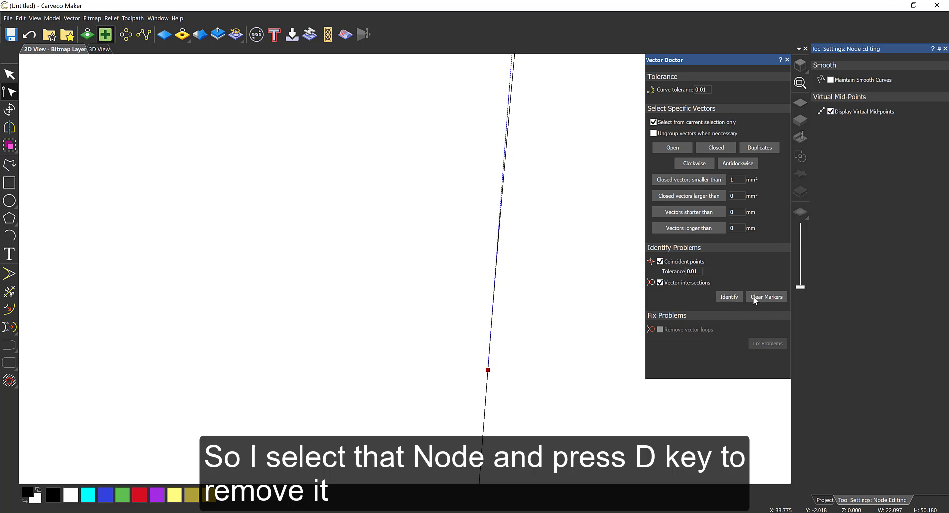
click(731, 299)
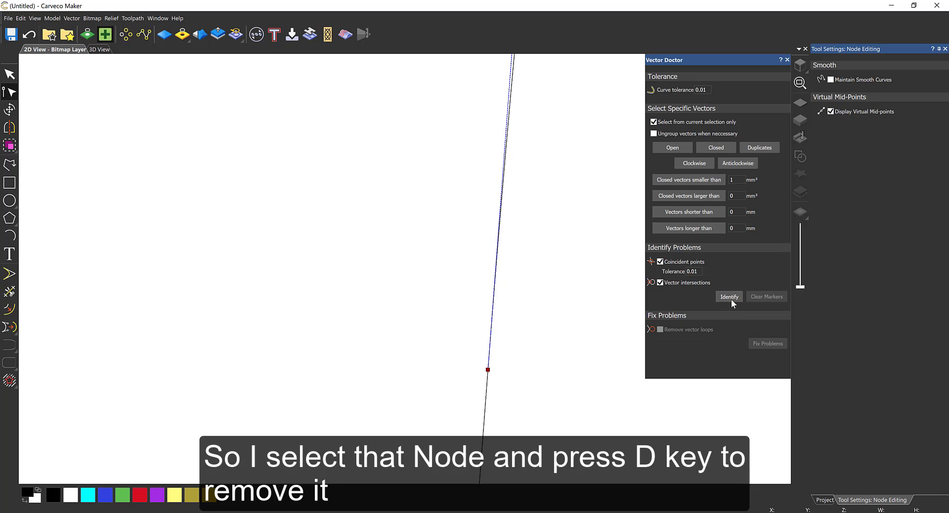
key(d)
key(Escape)
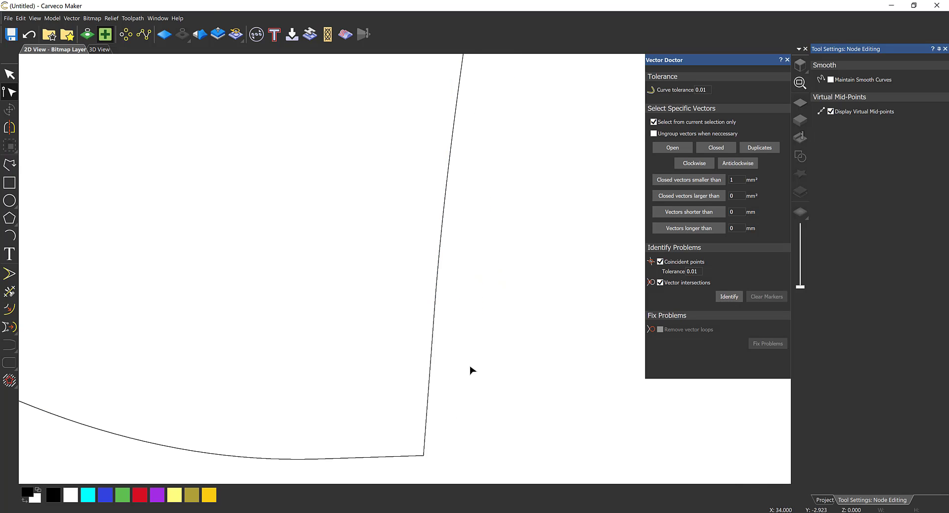
Select all the vectors in node editing, identify problems again and close Vector Doctor
scroll(471, 366, down, 10)
drag(549, 397, 156, 94)
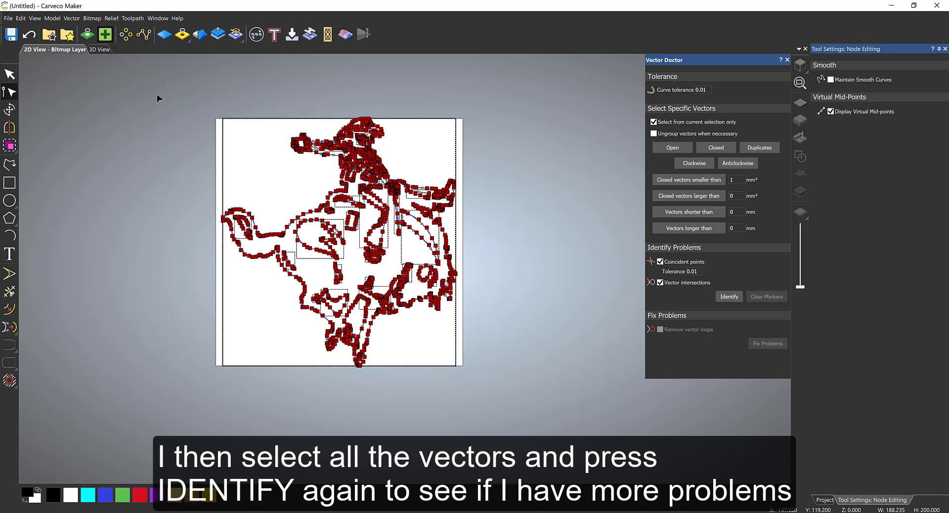
click(737, 296)
click(787, 60)
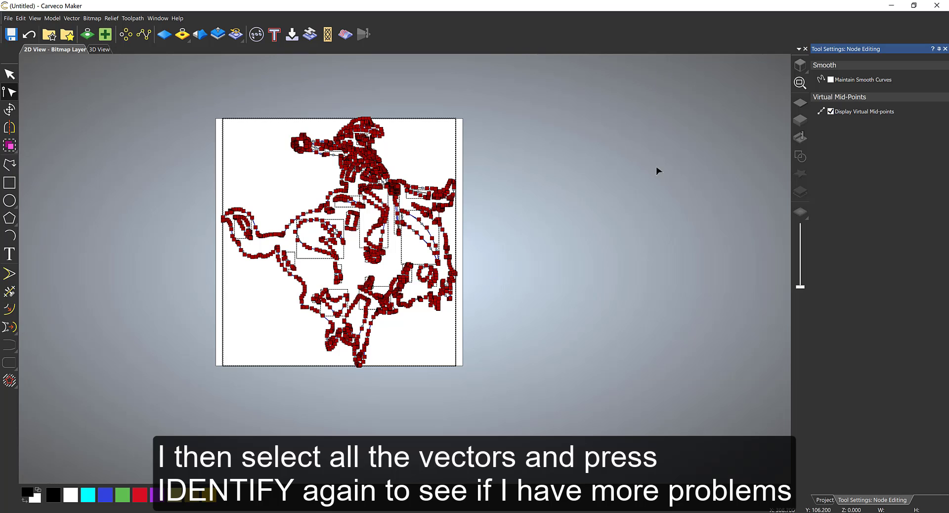
Leave node editing, reselect the whole artwork and rerun the Vector Doctor problem check
click(506, 343)
drag(543, 390, 169, 50)
key(n)
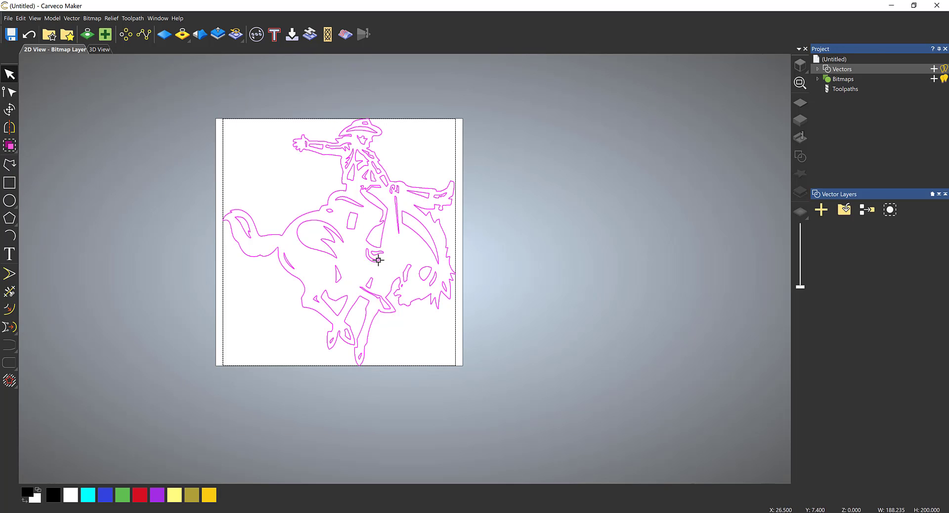
click(70, 18)
click(105, 4)
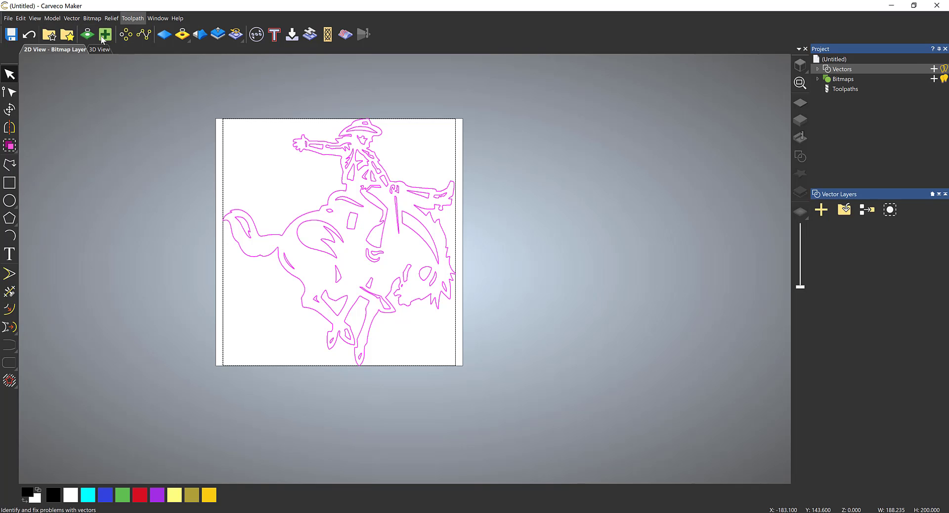
click(105, 35)
click(733, 295)
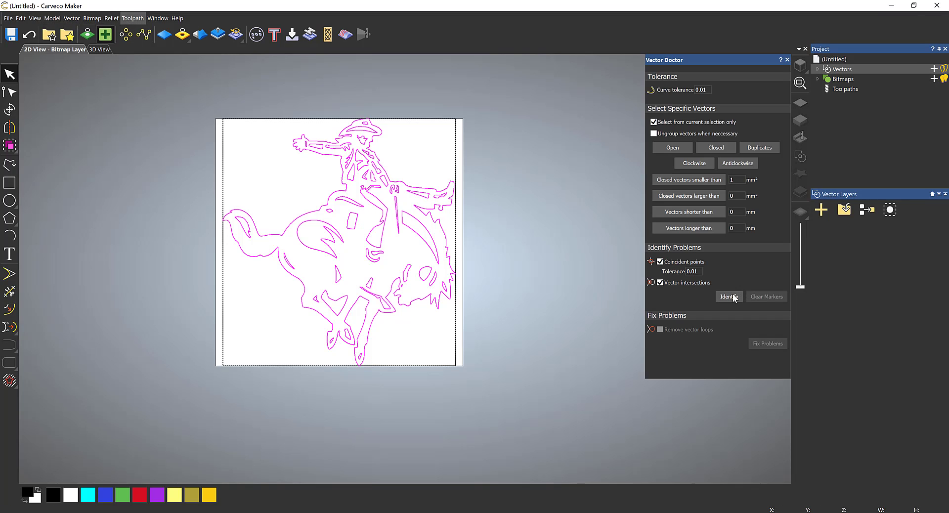
click(787, 59)
Scale the whole artwork down proportionally to about 183.4 mm wide and 194.8 mm high
click(624, 321)
drag(181, 98, 593, 444)
click(440, 187)
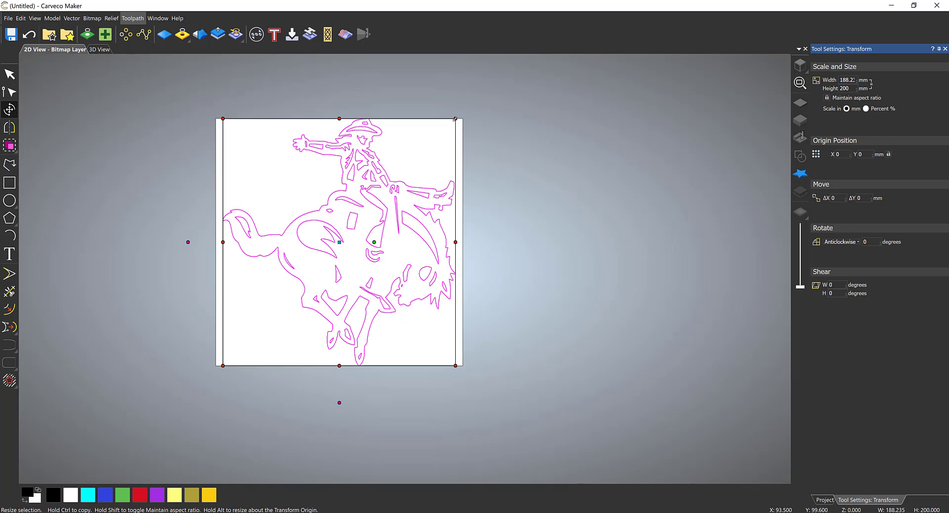
drag(455, 119, 450, 125)
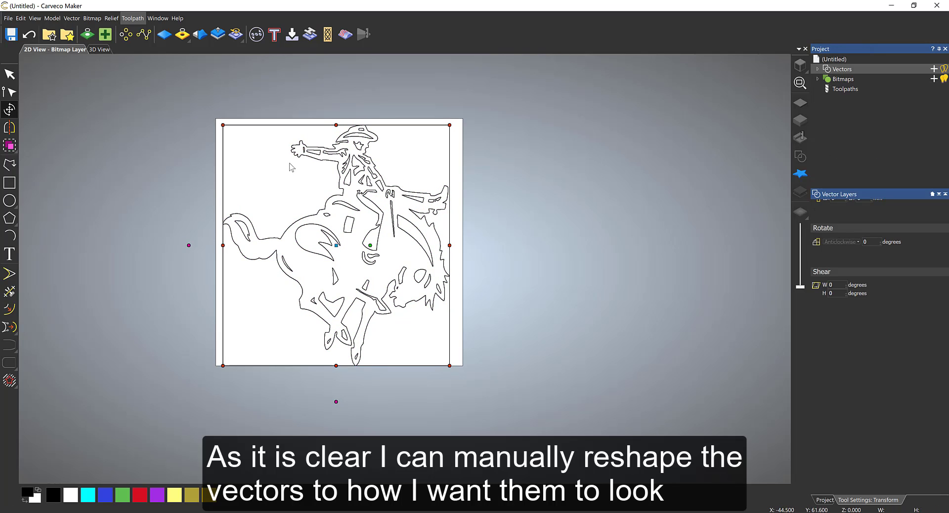
key(Escape)
Smooth the sharp corner node on the fingertip of the rider's outstretched hand and nudge it slightly inward
scroll(292, 167, up, 8)
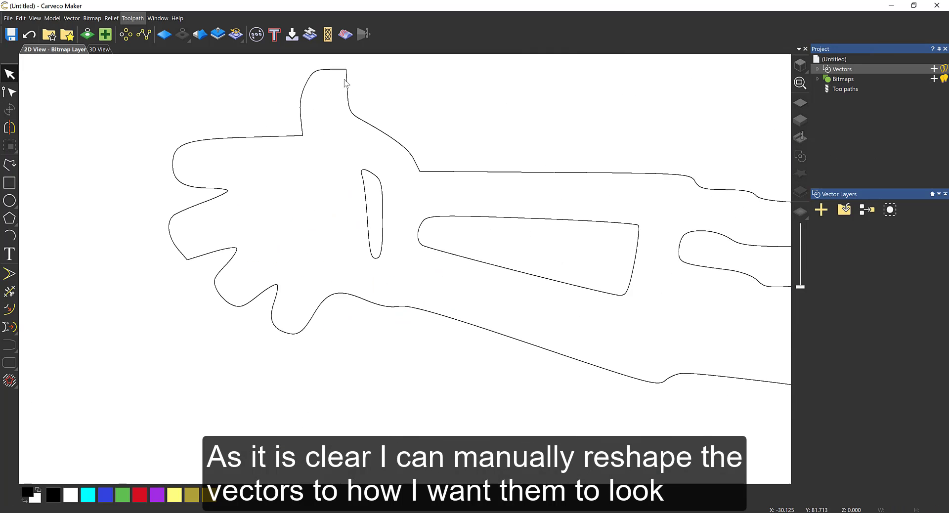
click(188, 260)
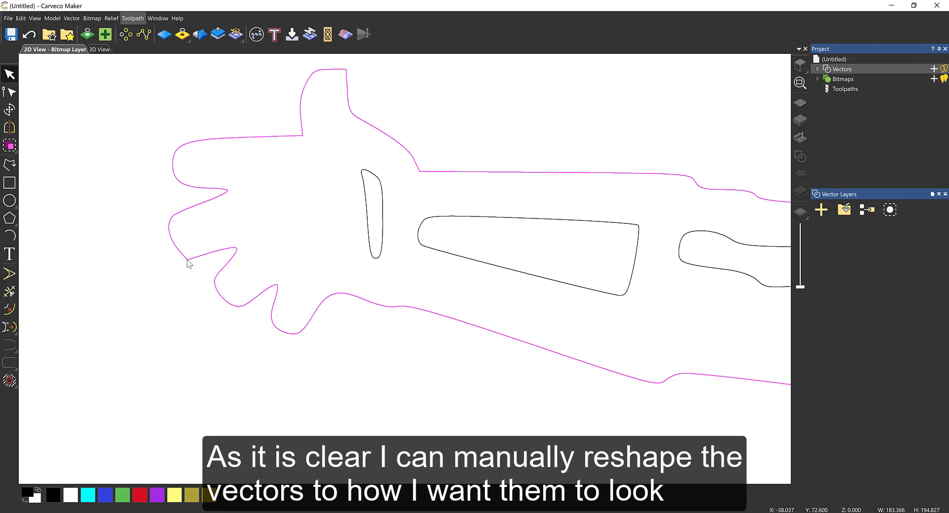
key(n)
scroll(185, 261, up, 5)
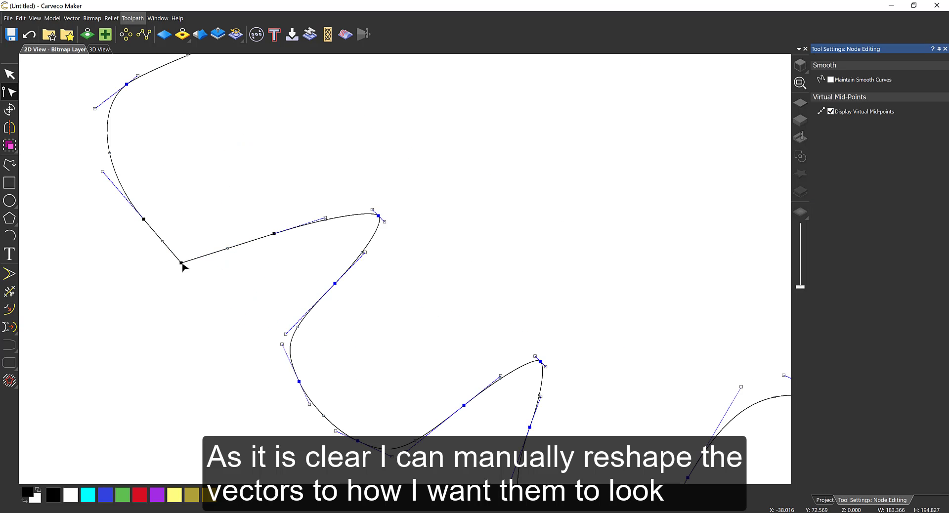
key(s)
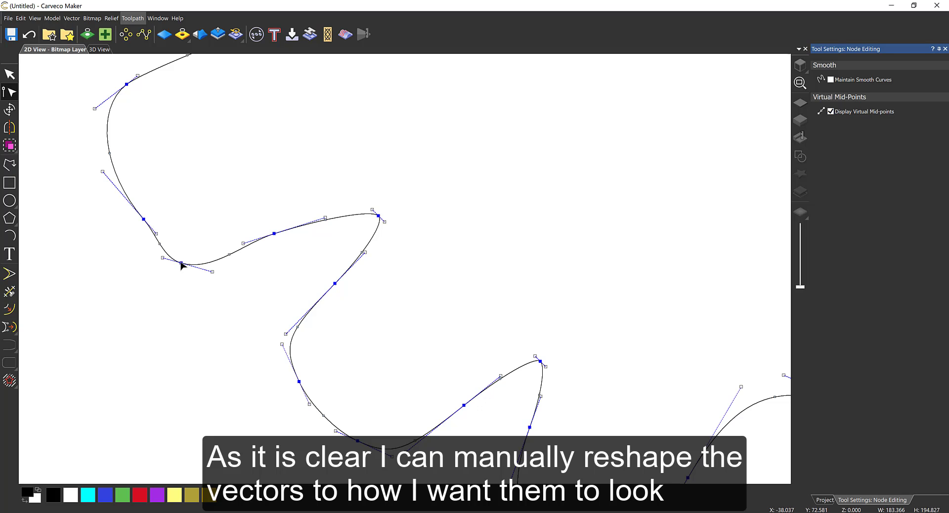
drag(181, 263, 185, 260)
Smooth the square corner at the tip of the rider's thumb, move its node inward and leave node editing
scroll(345, 144, down, 3)
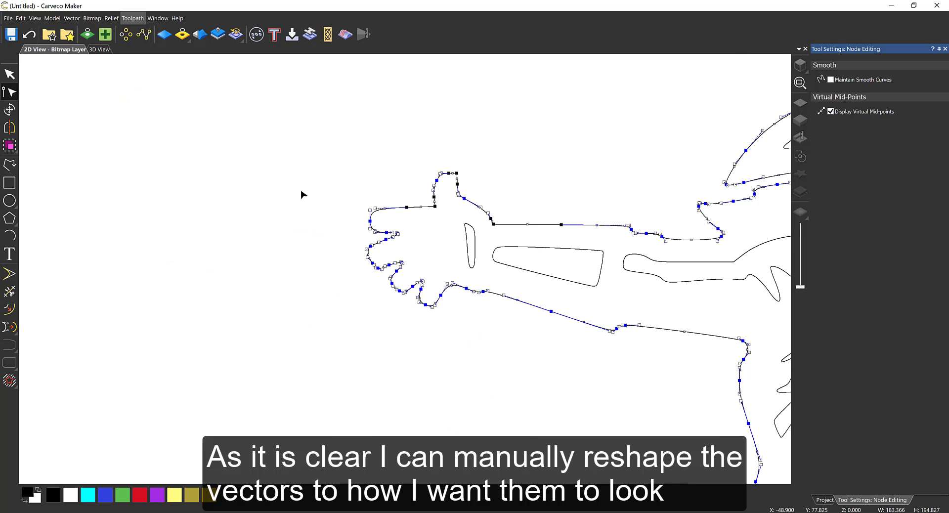
scroll(446, 185, up, 5)
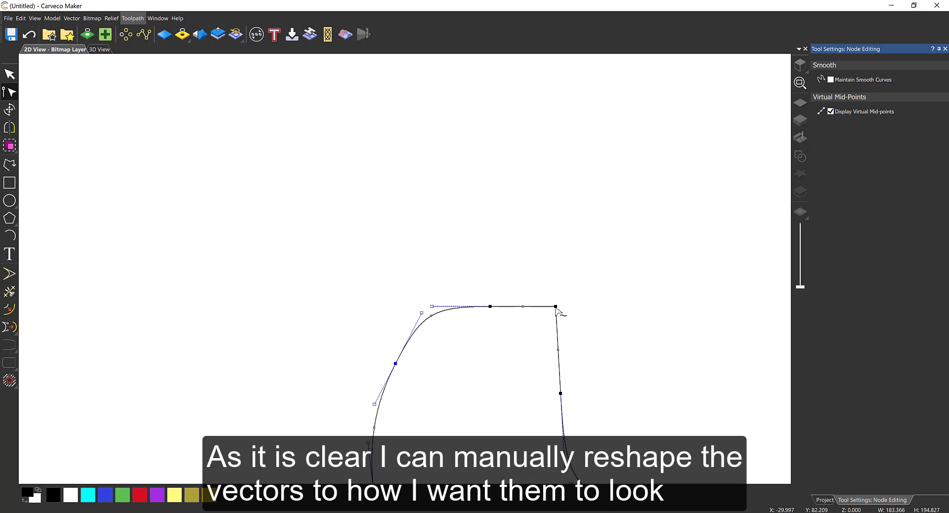
click(556, 307)
key(s)
drag(556, 307, 541, 321)
click(511, 335)
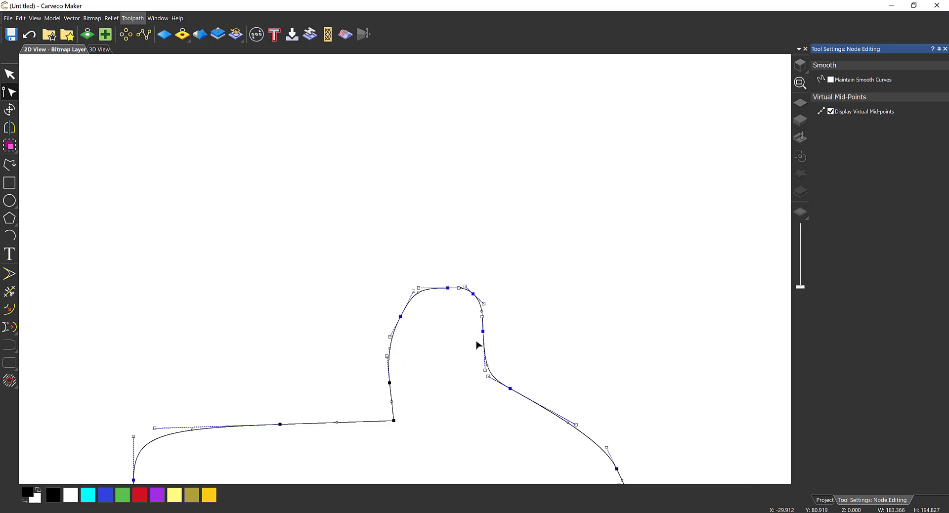
click(451, 354)
scroll(451, 353, down, 6)
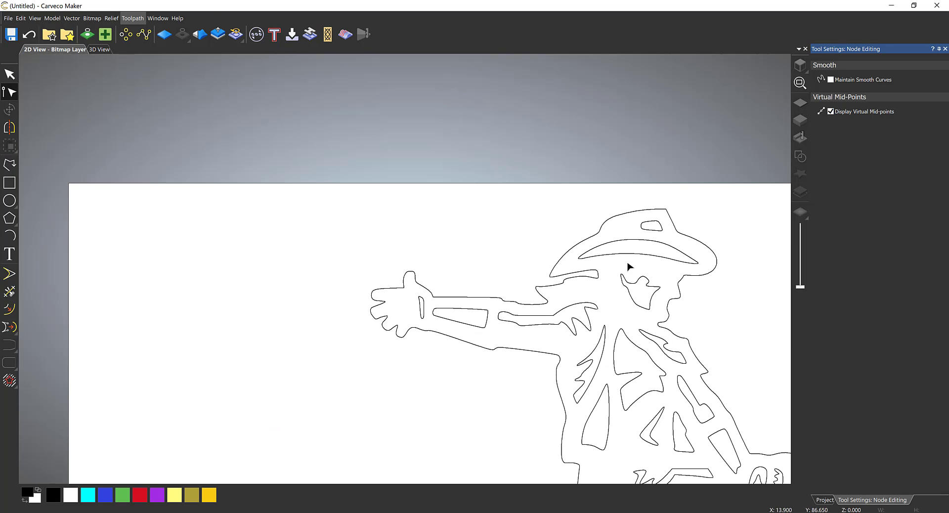
scroll(548, 355, down, 5)
middle_drag(396, 425, 339, 336)
click(10, 74)
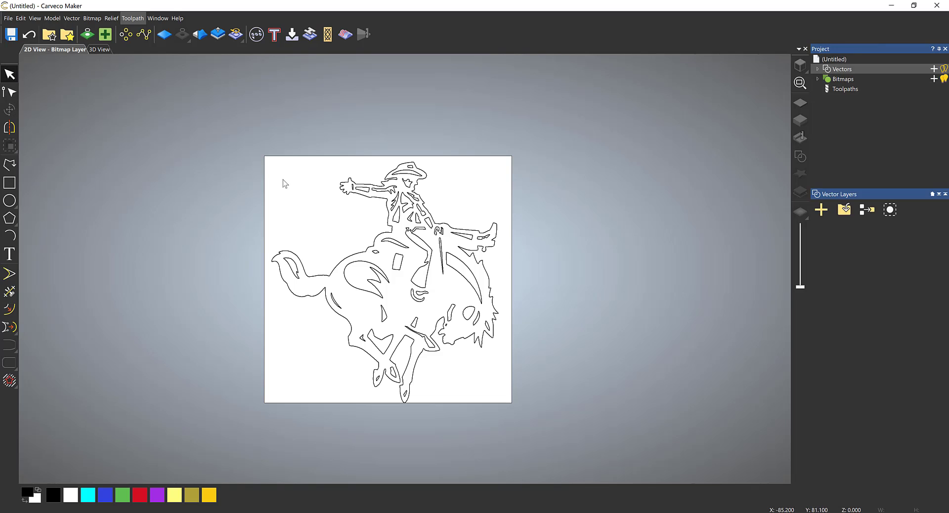
Select the whole artwork and flood fill its vectors in black to check which areas can be machined
drag(216, 135, 555, 425)
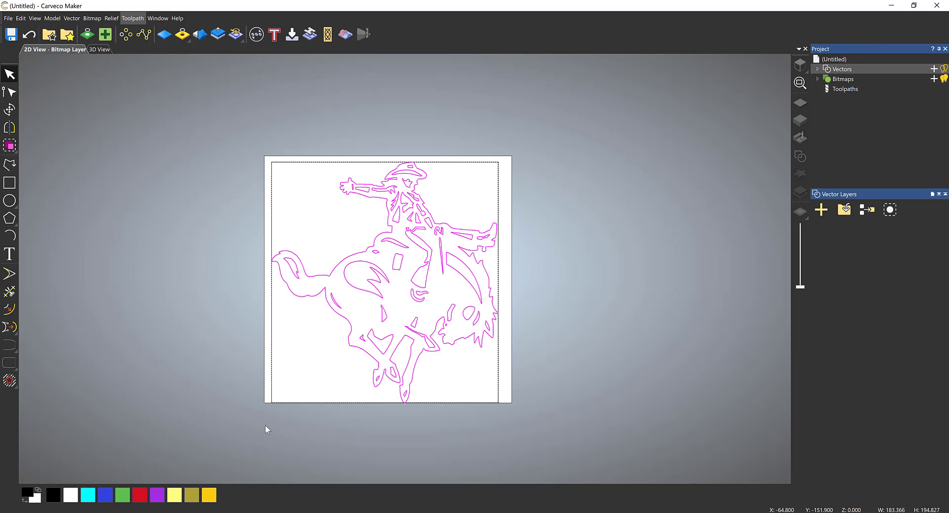
click(91, 18)
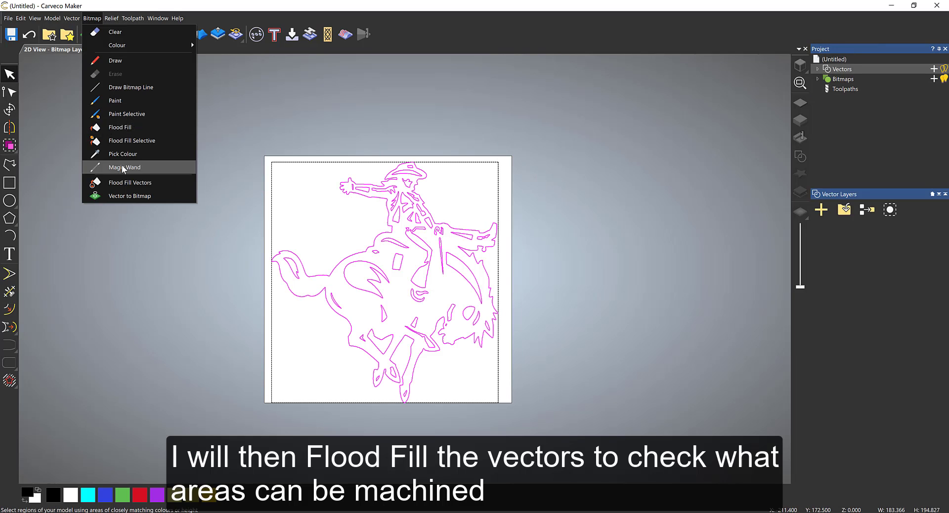
click(127, 183)
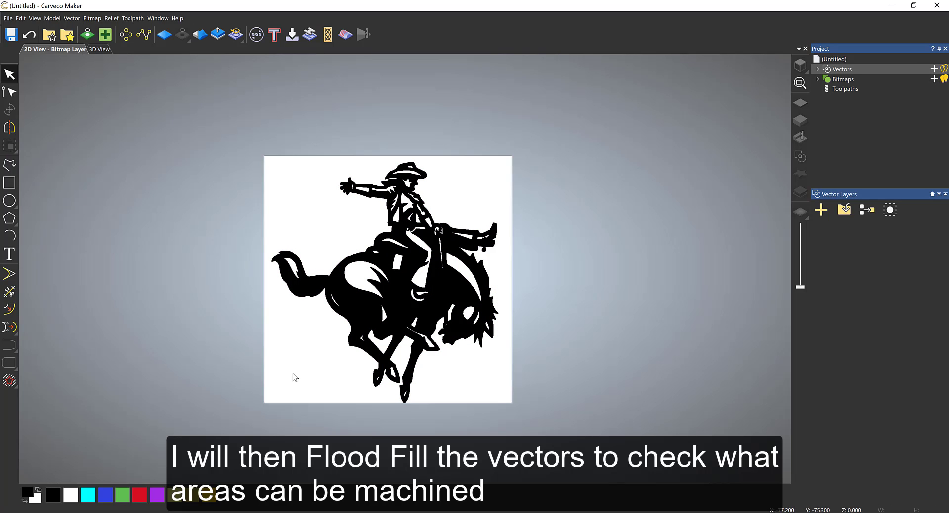
scroll(469, 272, up, 2)
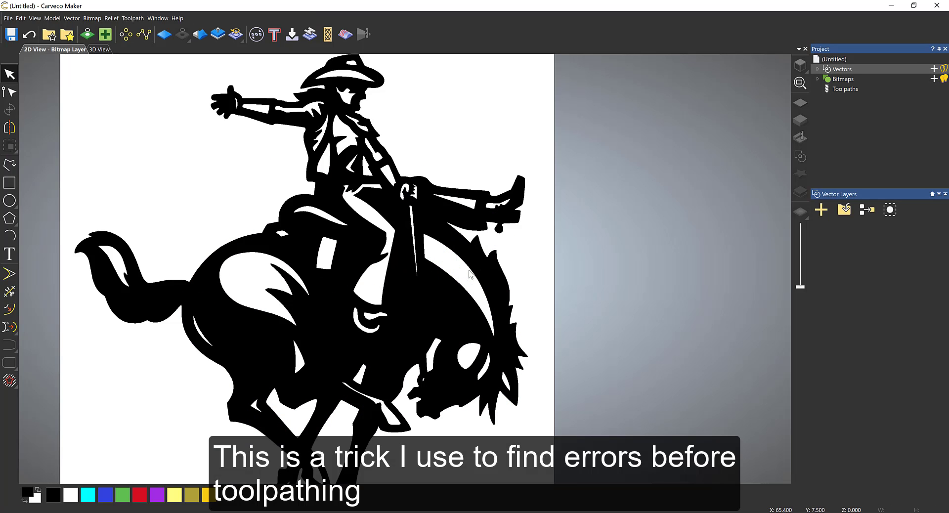
scroll(353, 219, up, 2)
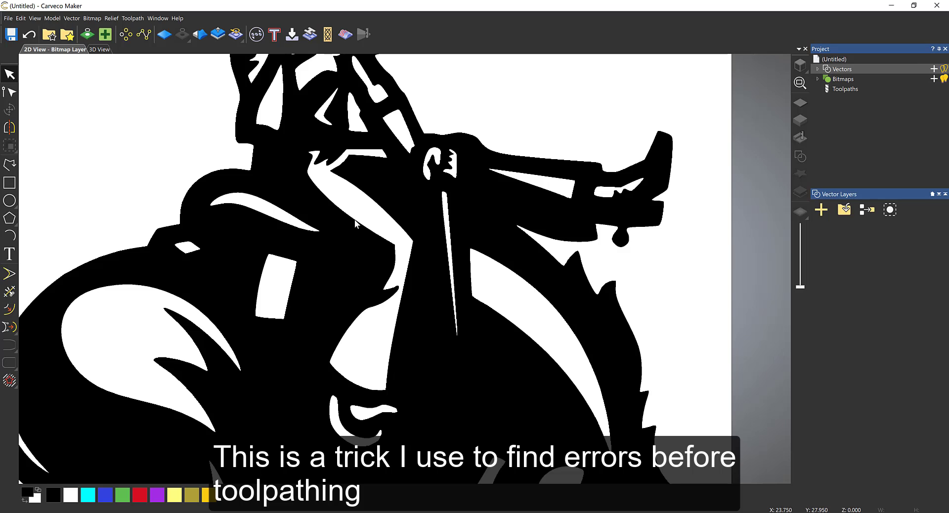
scroll(353, 219, down, 3)
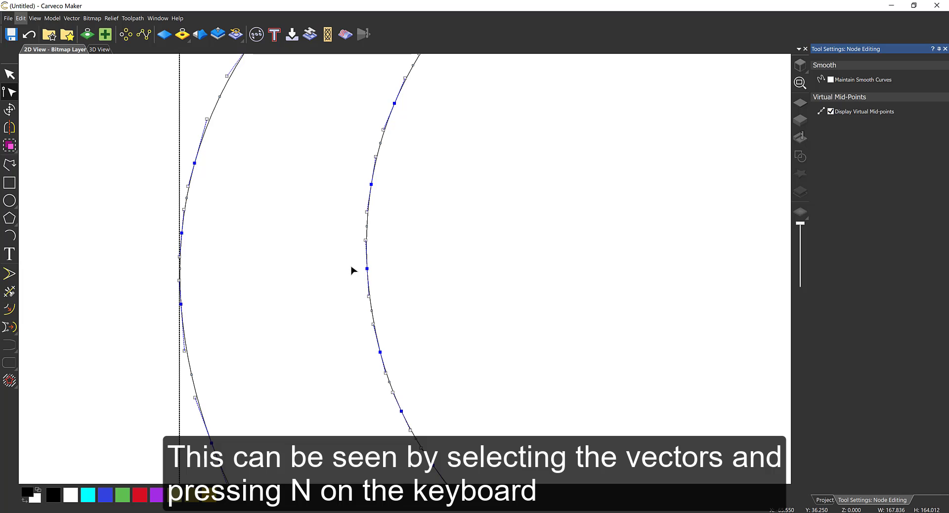
Try splining the selected heart vectors with a 0.1 mm tolerance and straight spans ignored, and undo the result
scroll(356, 273, down, 3)
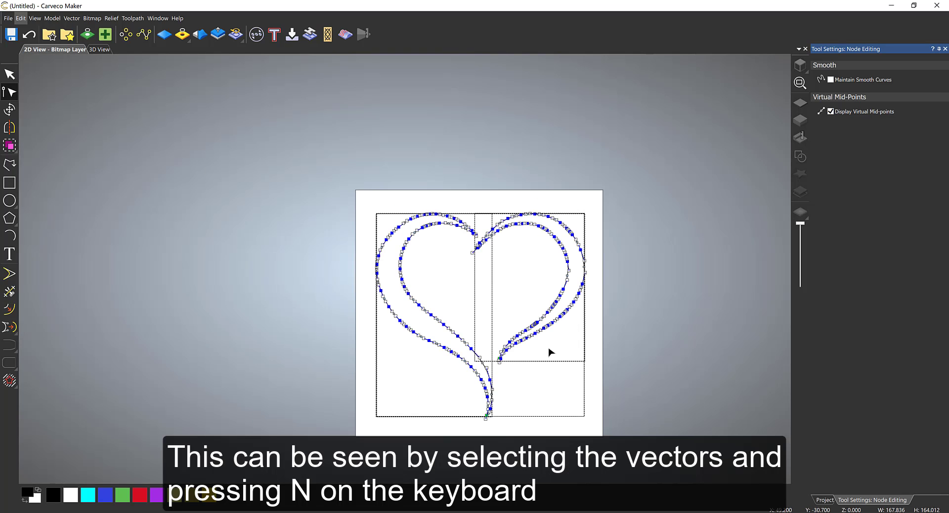
scroll(542, 349, up, 1)
click(72, 18)
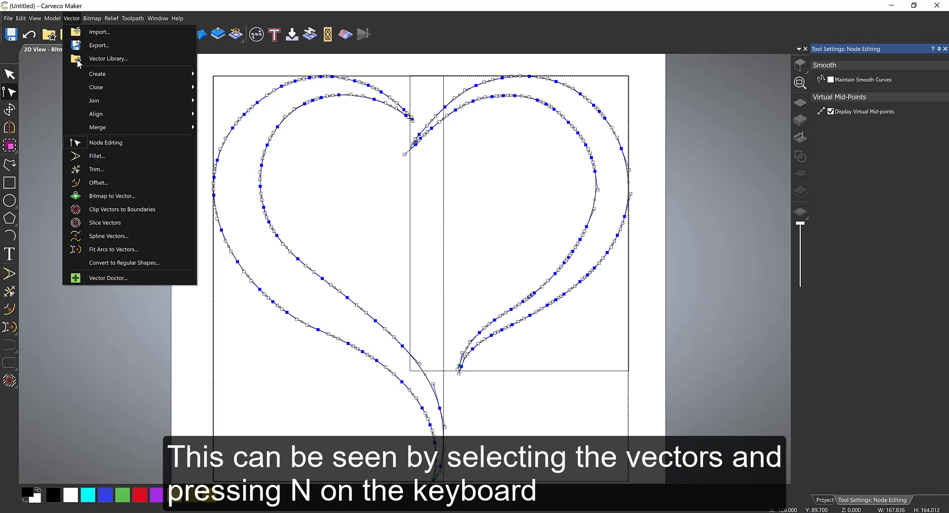
click(129, 237)
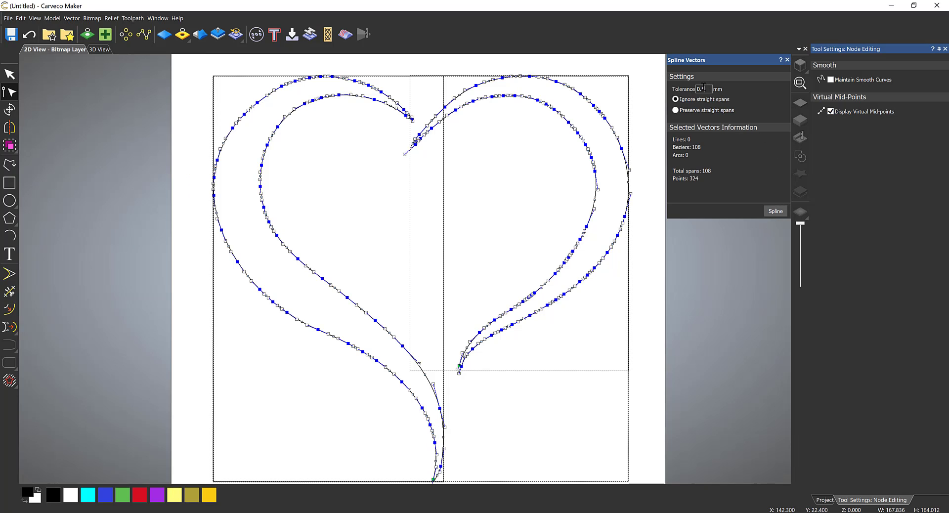
drag(705, 88, 702, 89)
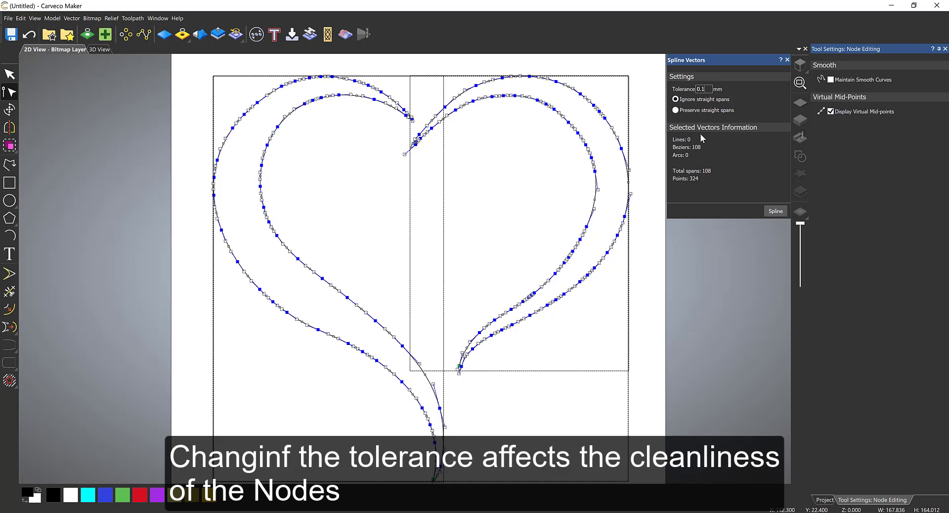
click(766, 211)
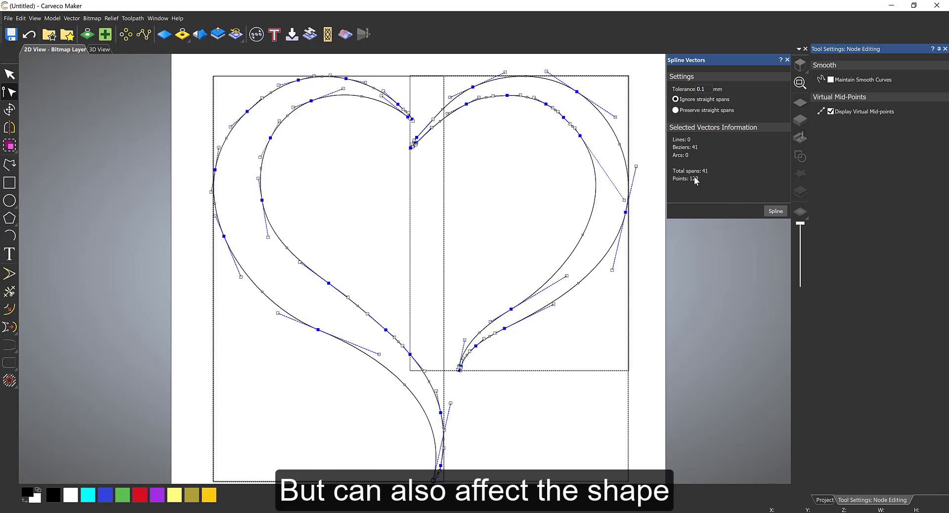
key(ctrl+z)
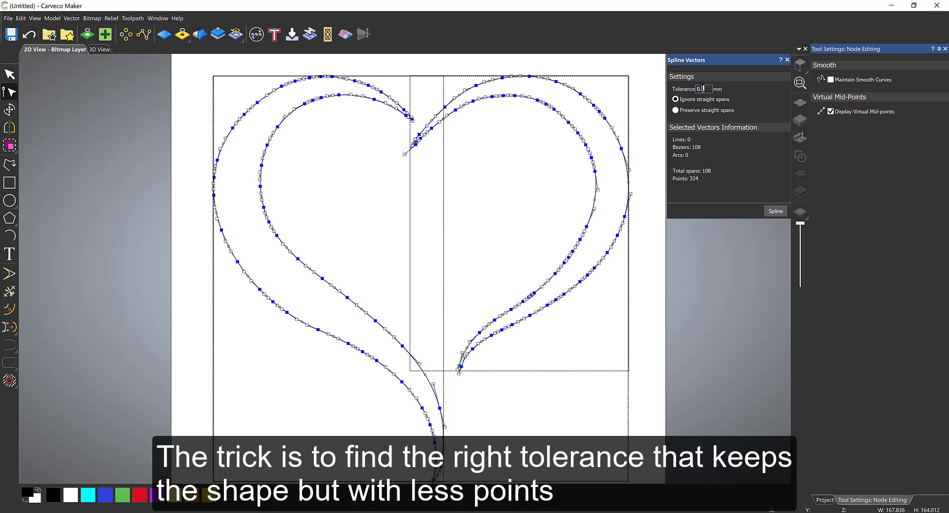
Try splining the heart vectors with tolerances of 0.2 mm and 0.3 mm, undoing each result
text(2)
click(774, 212)
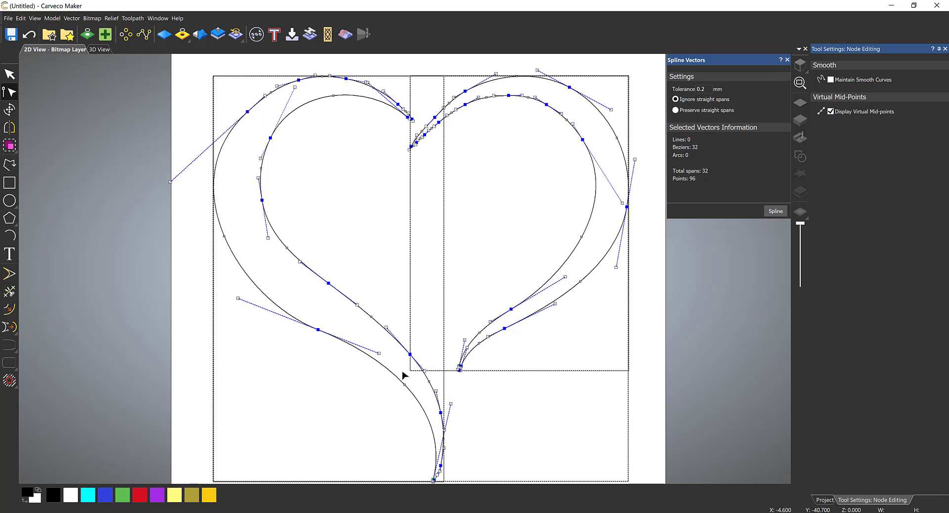
key(ctrl+z)
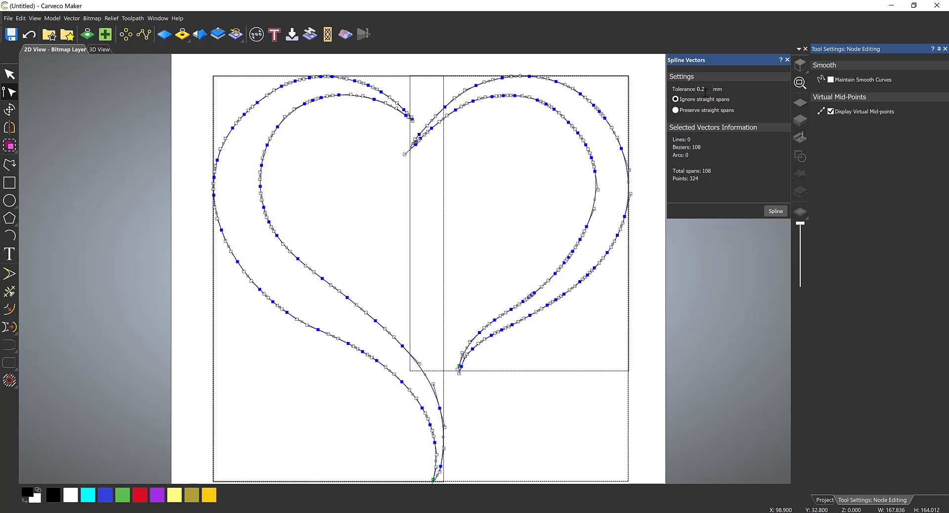
text(3)
click(775, 212)
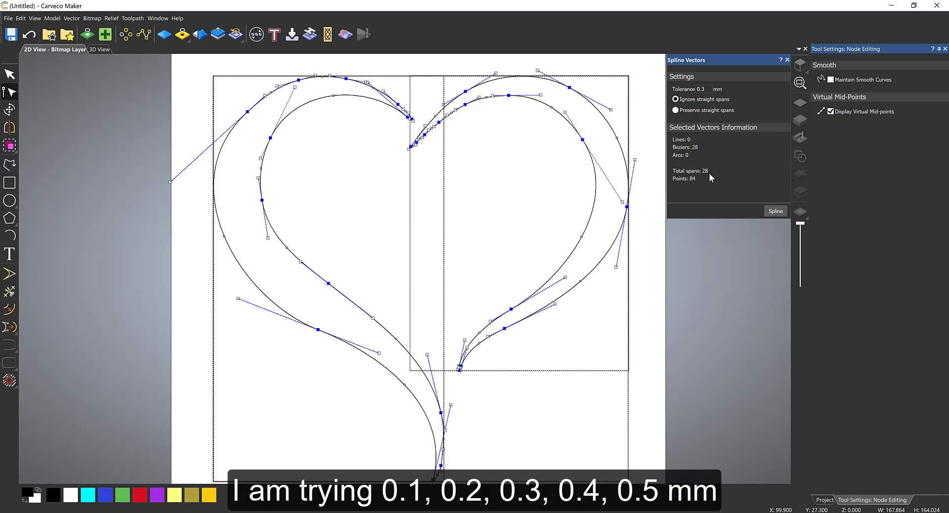
key(ctrl+z)
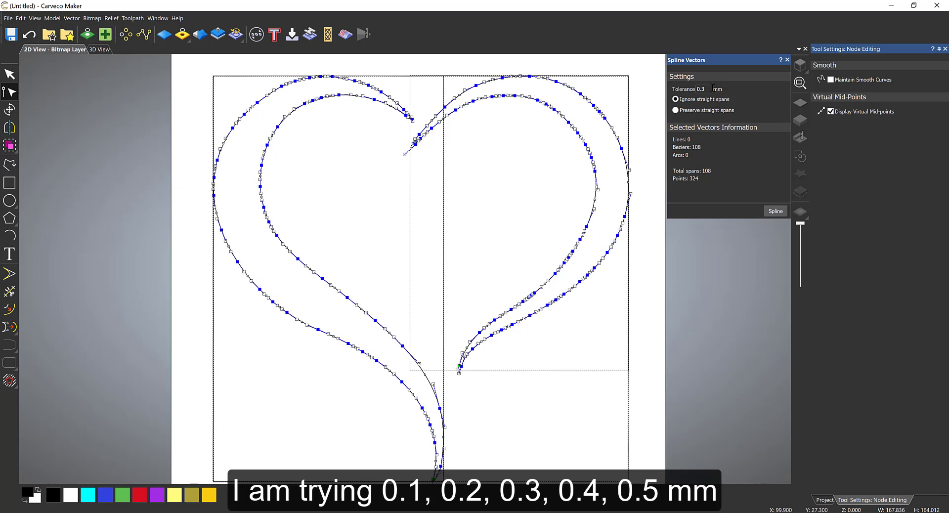
Try splining the heart vectors with a 0.4 mm tolerance and again with 0.3 mm, undoing each result
click(704, 90)
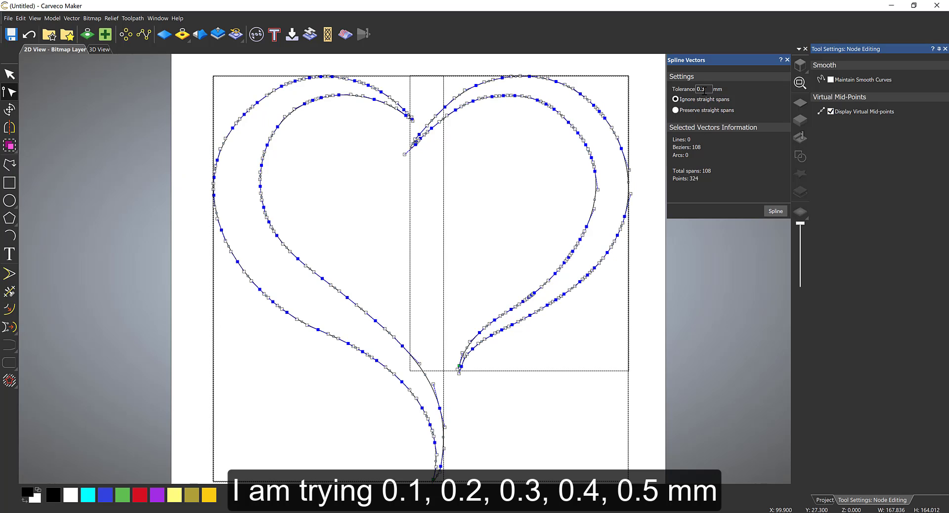
click(771, 211)
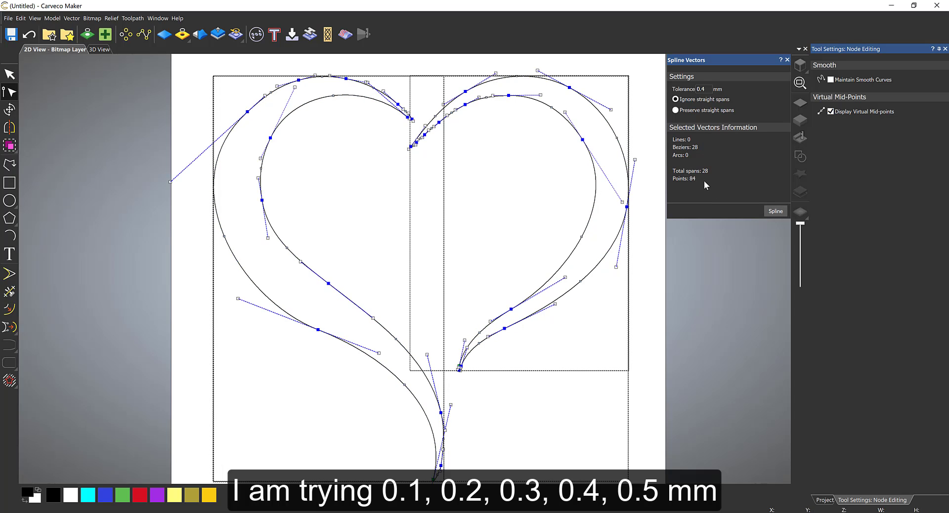
key(ctrl+z)
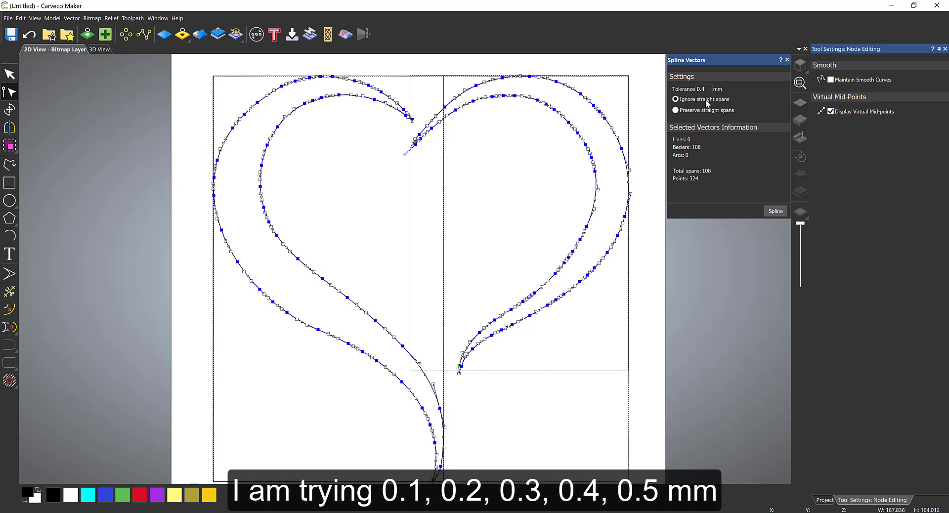
click(708, 90)
click(769, 212)
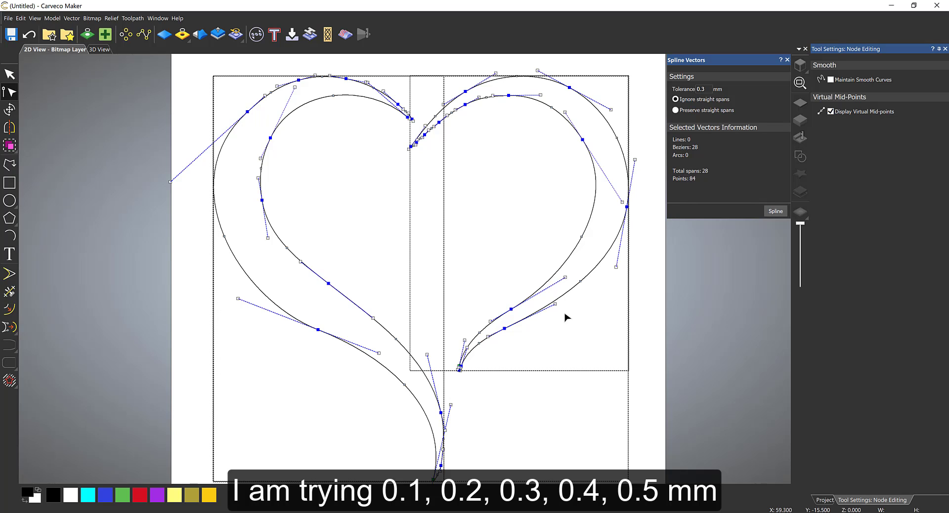
key(ctrl+z)
Try splining the heart vectors with a 0.5 mm tolerance and undo the result
click(710, 90)
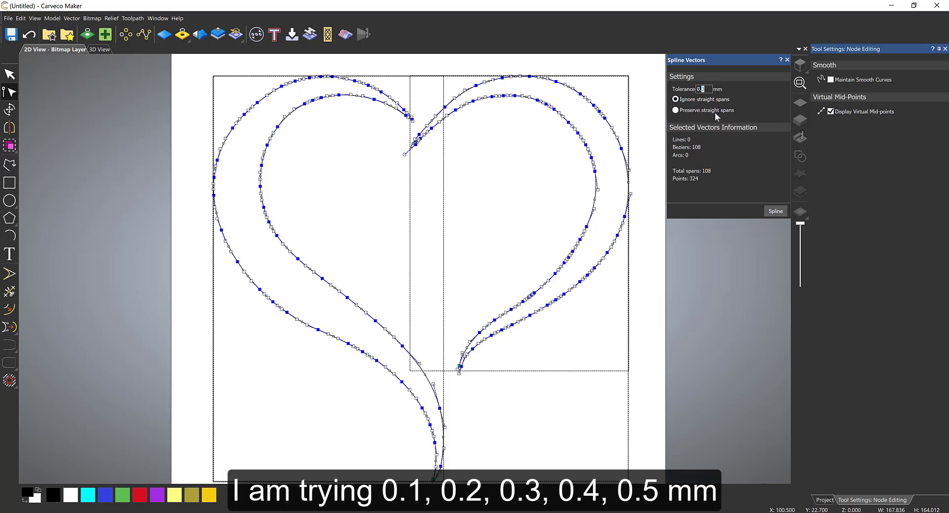
text(5)
click(774, 213)
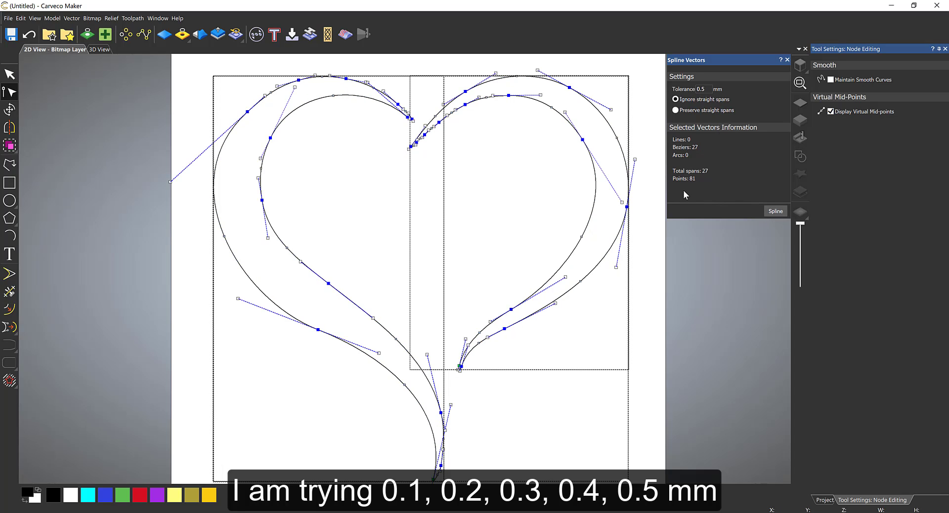
key(ctrl+z)
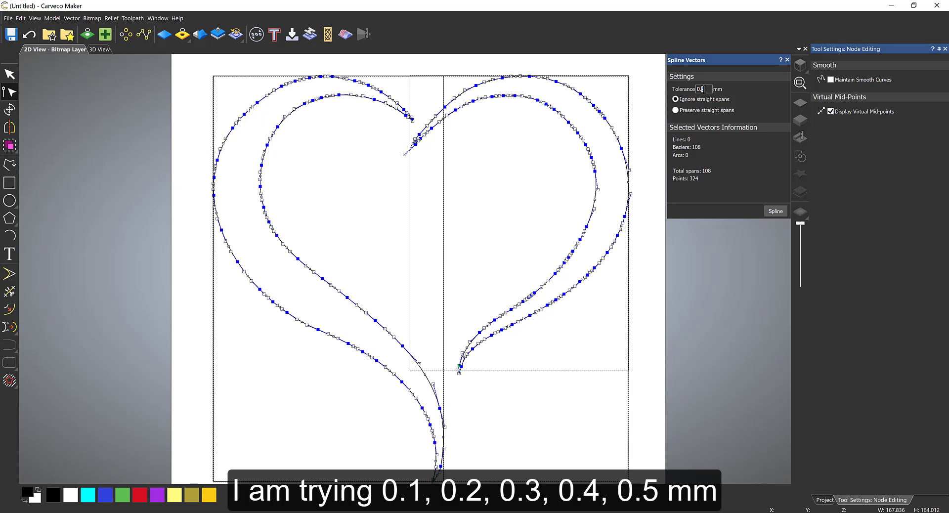
Spline the heart vectors with a 0.3 mm tolerance, deselect them and close the spline settings
text(3)
click(775, 212)
click(649, 319)
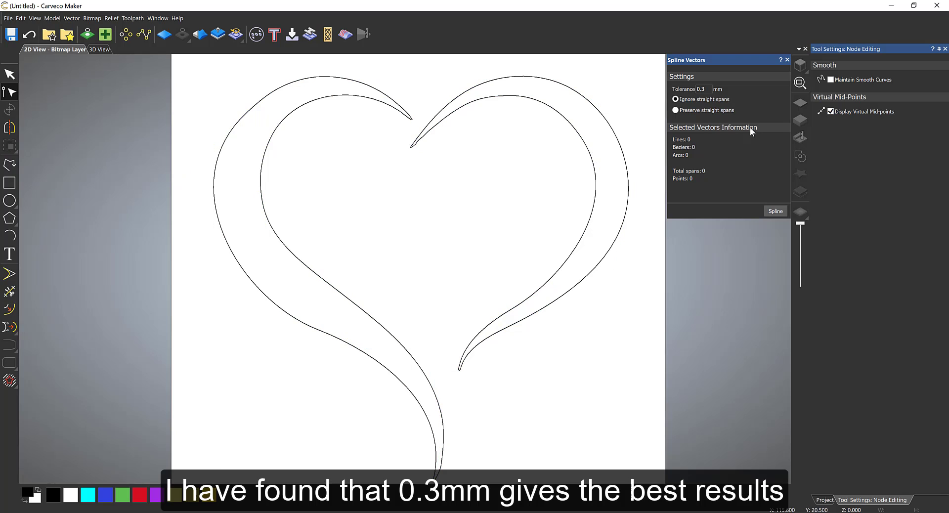
click(787, 59)
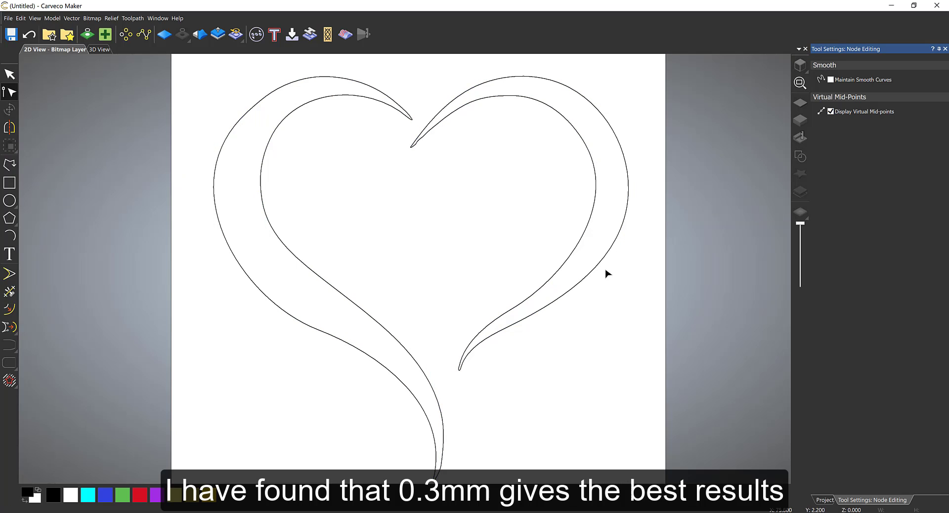
Display the nodes of the heart's right-hand curve to examine its splined shape, and deselect it
key(Escape)
click(591, 277)
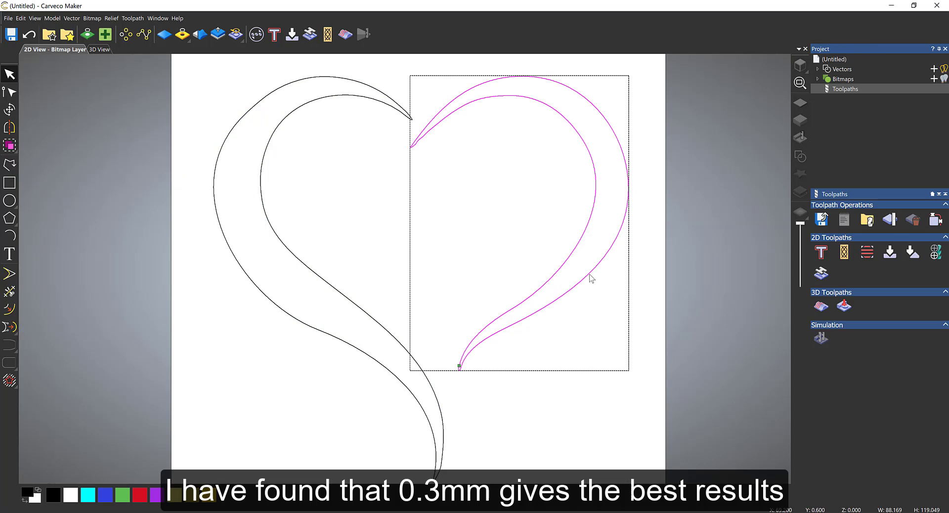
key(n)
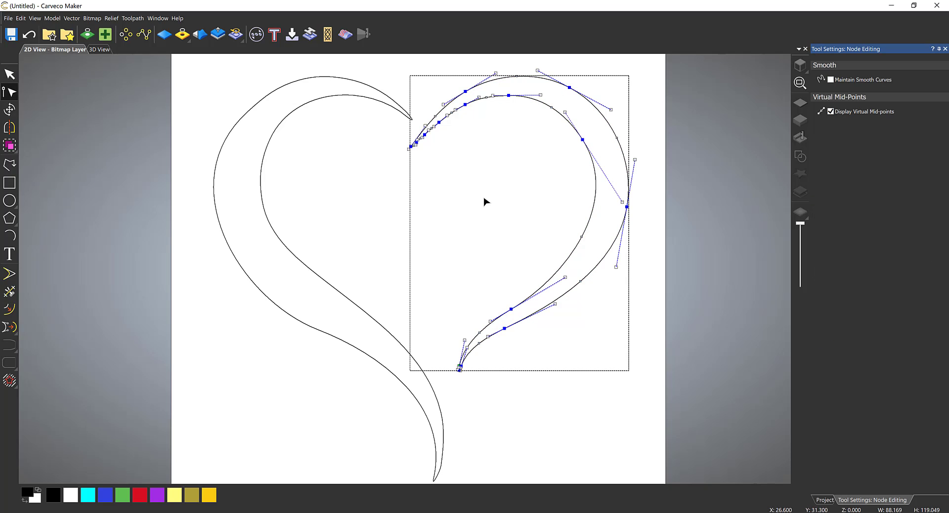
click(471, 228)
scroll(406, 268, down, 2)
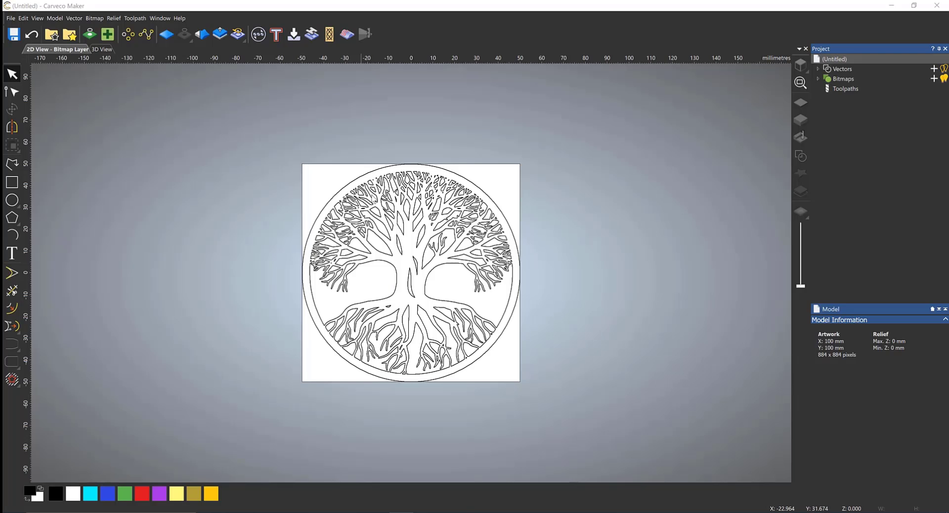
Start a 2D Area Clearance toolpath for the whole tree-of-life artwork using the Sainsmart Endmill 1.6 mm
drag(282, 132, 581, 376)
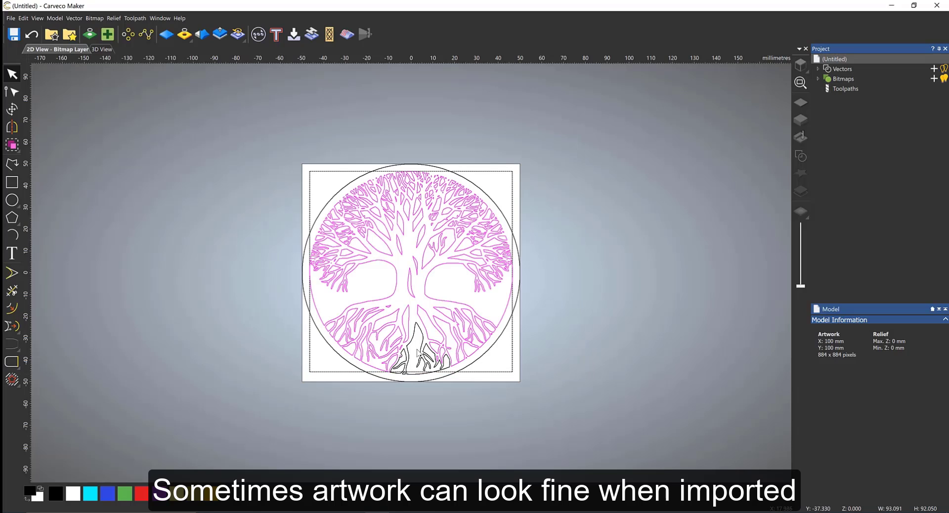
click(260, 253)
drag(234, 130, 616, 408)
click(843, 90)
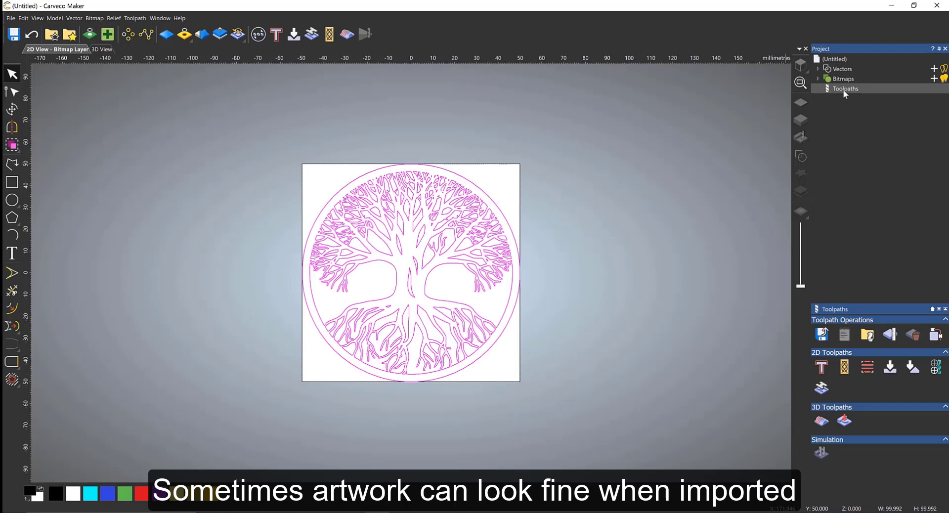
click(843, 368)
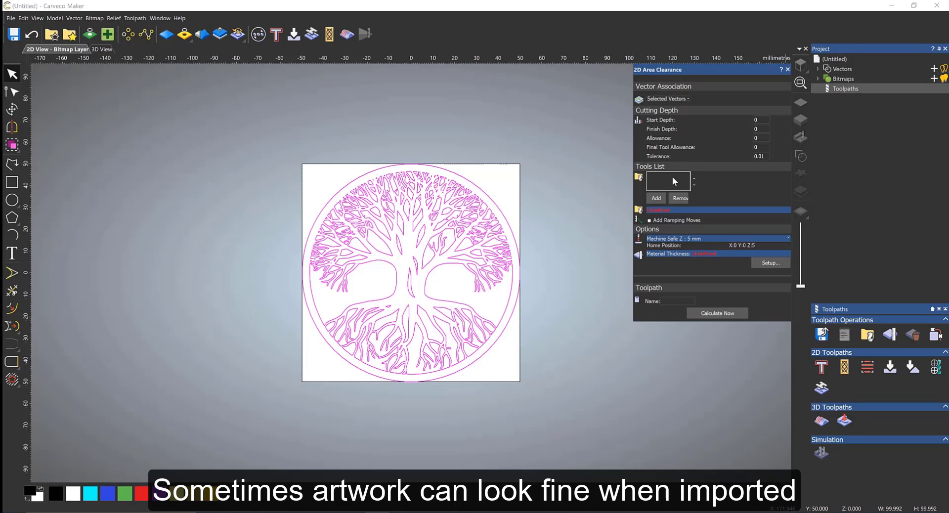
click(655, 198)
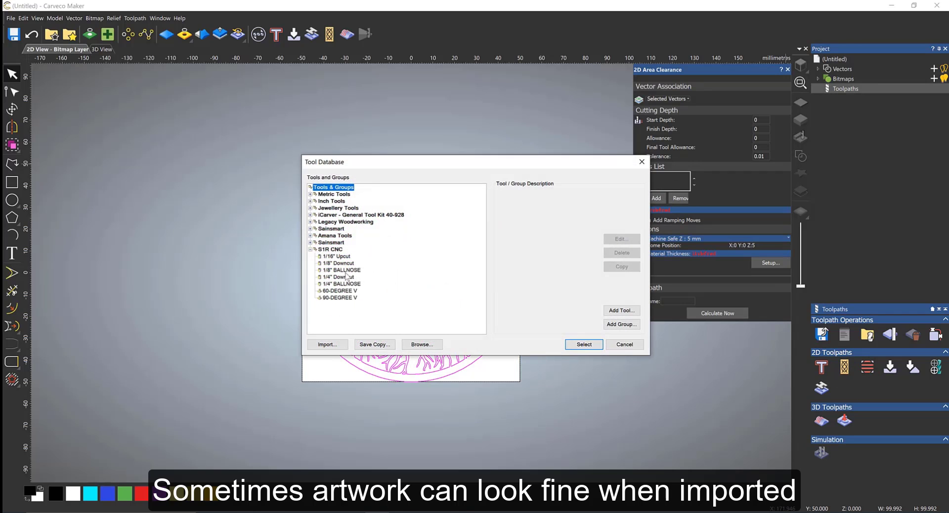
click(311, 243)
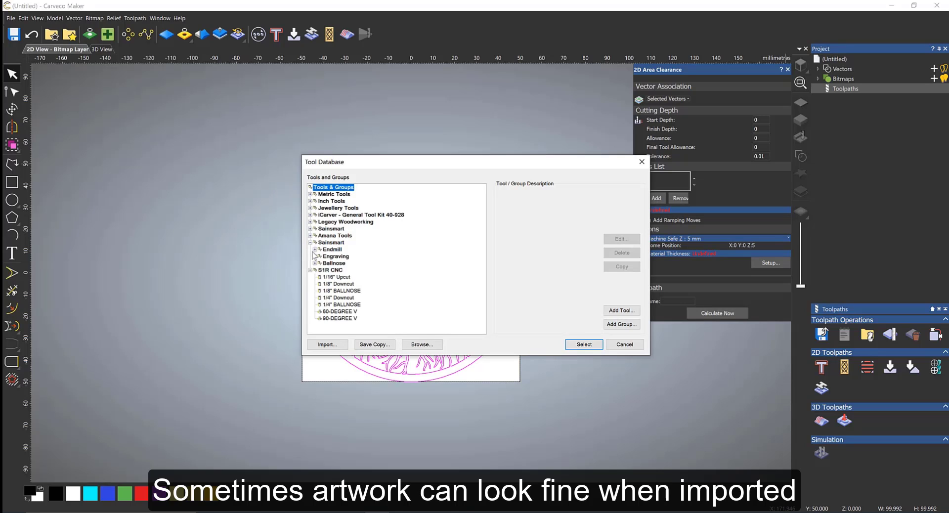
click(315, 250)
click(340, 249)
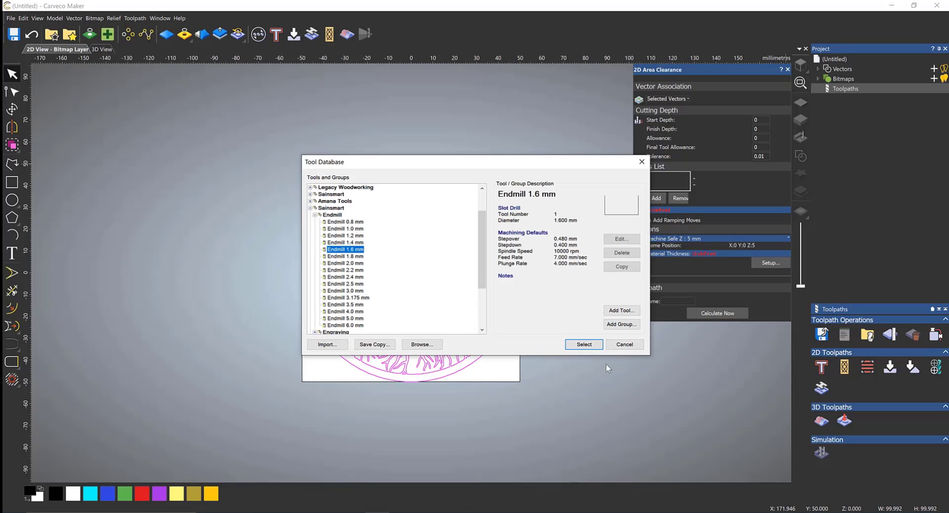
click(583, 344)
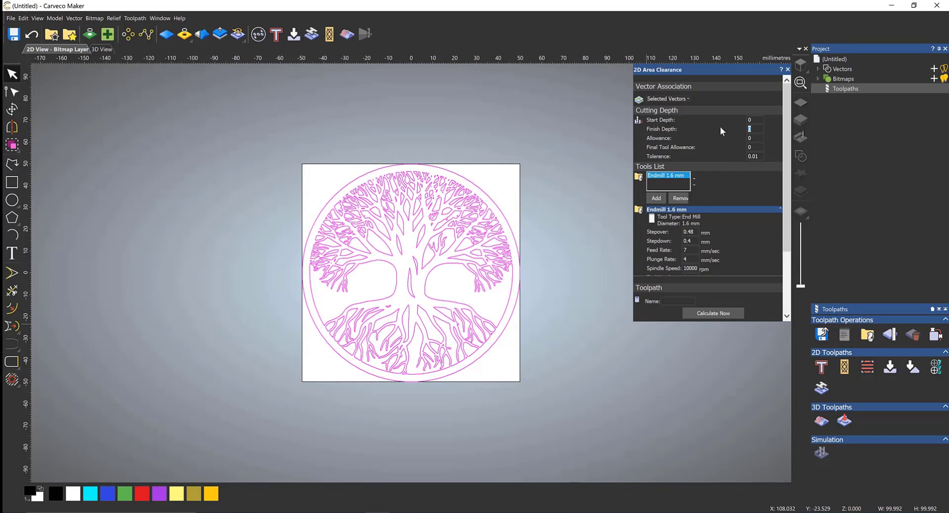
Try to calculate the tree's area clearance toolpath with a finish depth of 2 mm, and close the toolpath settings
click(715, 313)
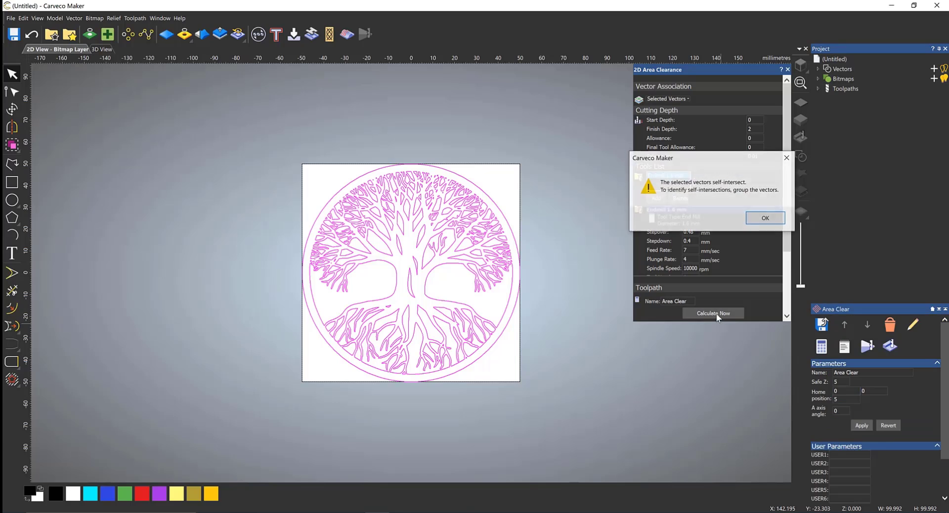
click(761, 218)
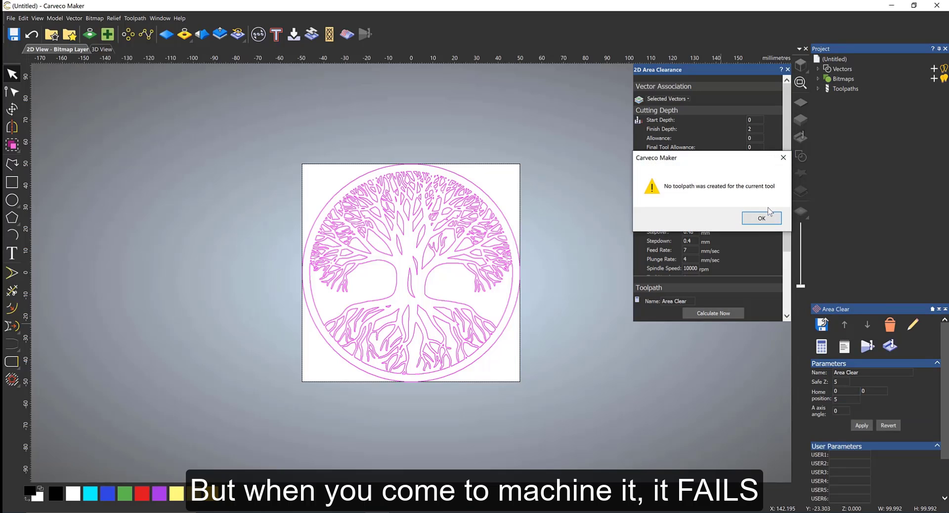
click(762, 218)
click(589, 131)
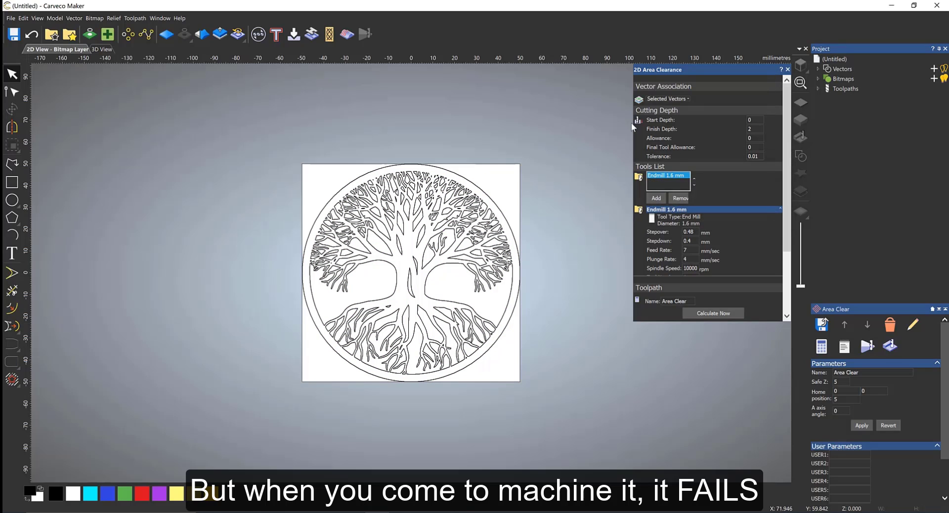
click(787, 69)
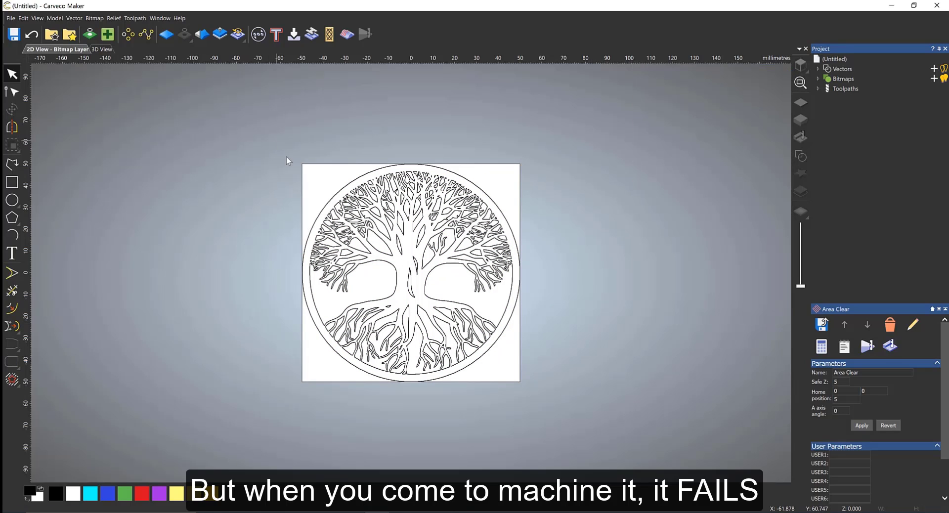
Select the whole tree-of-life artwork, pick out its open vectors with Vector Doctor, and deselect them after inspection
mouse_move(276, 139)
mouse_down()
mouse_move(611, 385)
mouse_move(610, 398)
mouse_up()
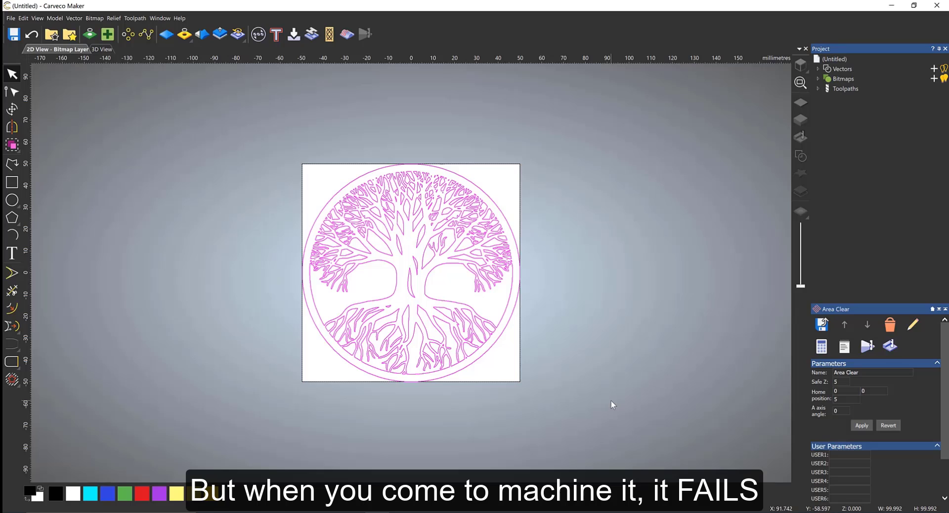
click(72, 18)
click(113, 276)
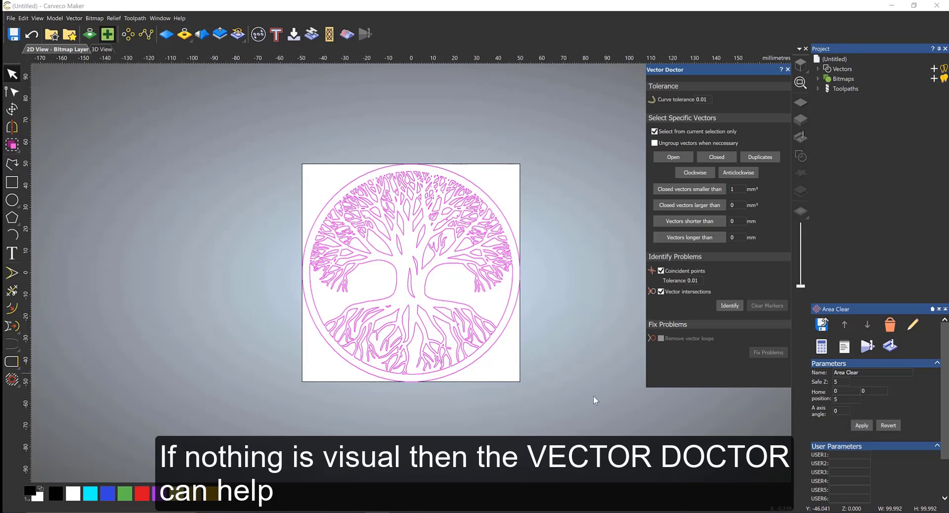
click(673, 157)
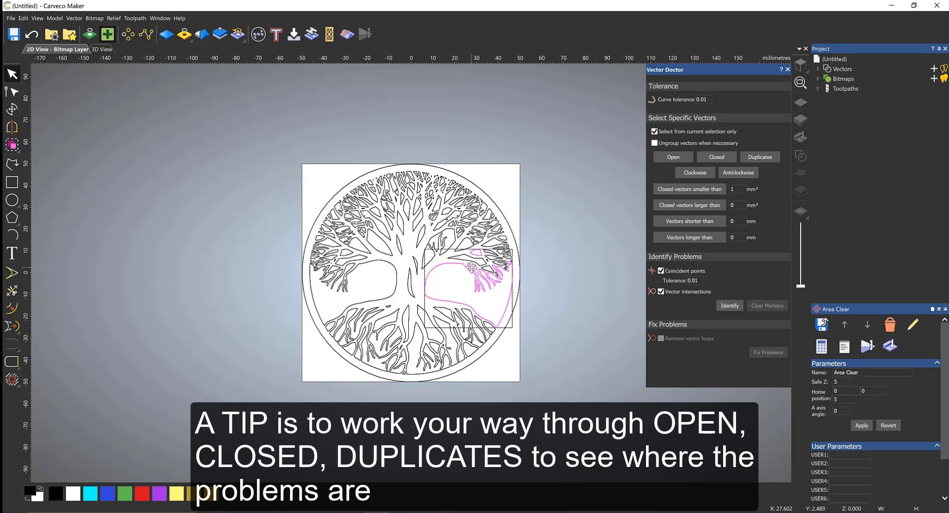
scroll(456, 285, up, 3)
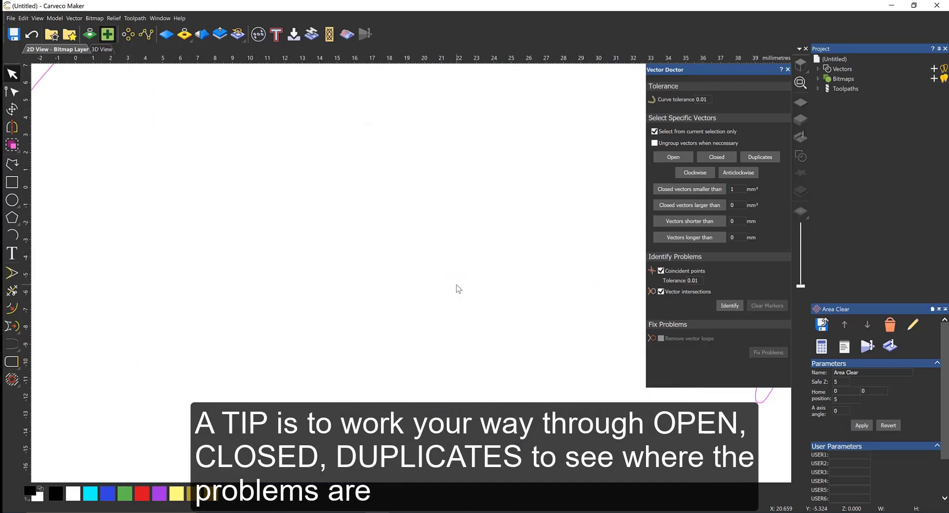
scroll(458, 289, down, 5)
scroll(441, 269, up, 4)
scroll(438, 270, down, 2)
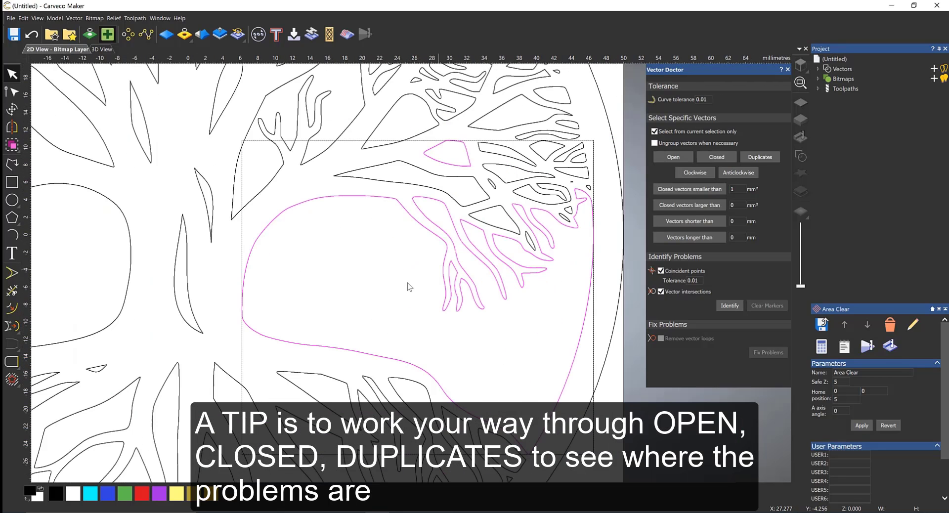
click(393, 289)
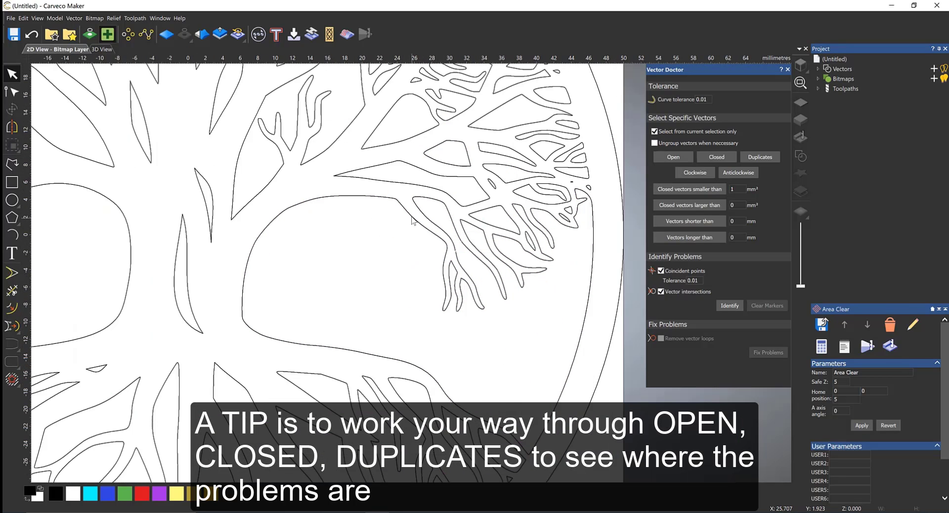
Try to close the large open vector around the tree's right-hand branches with a smooth curve
click(378, 197)
right_click(378, 198)
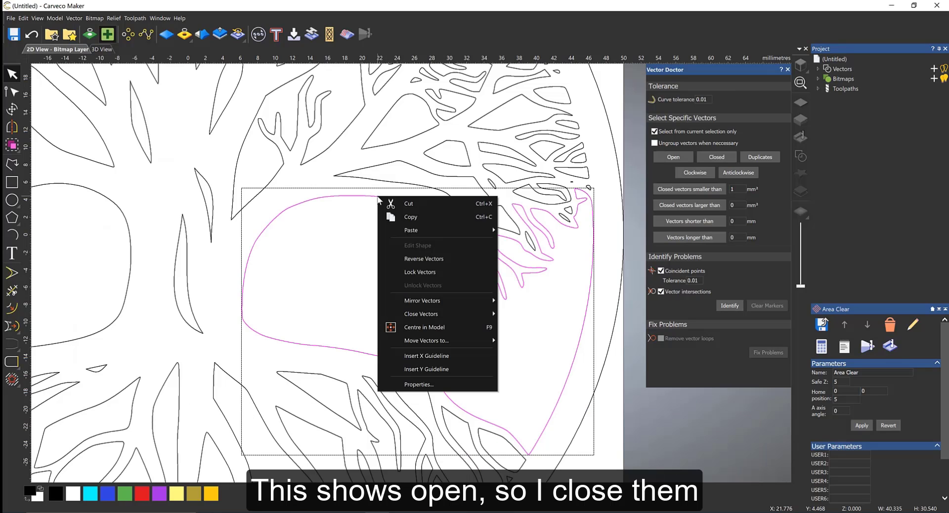
mouse_move(432, 314)
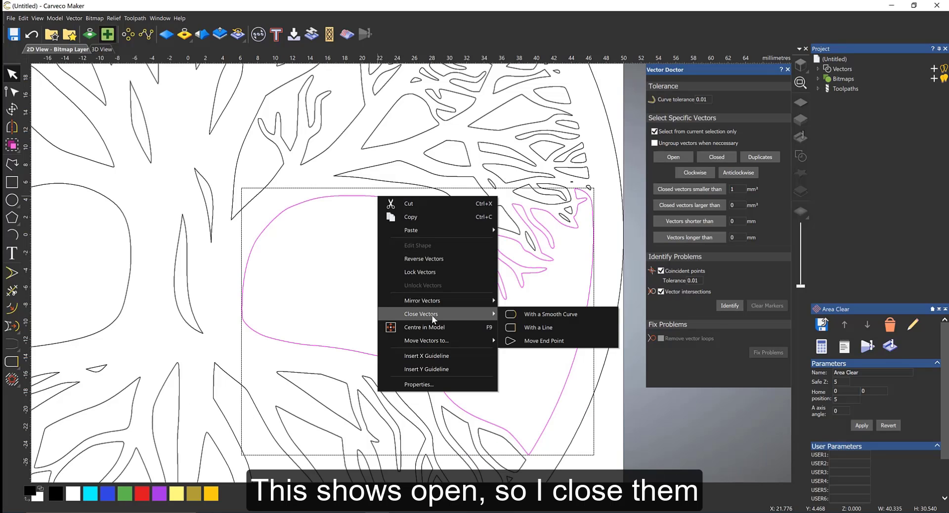
click(535, 316)
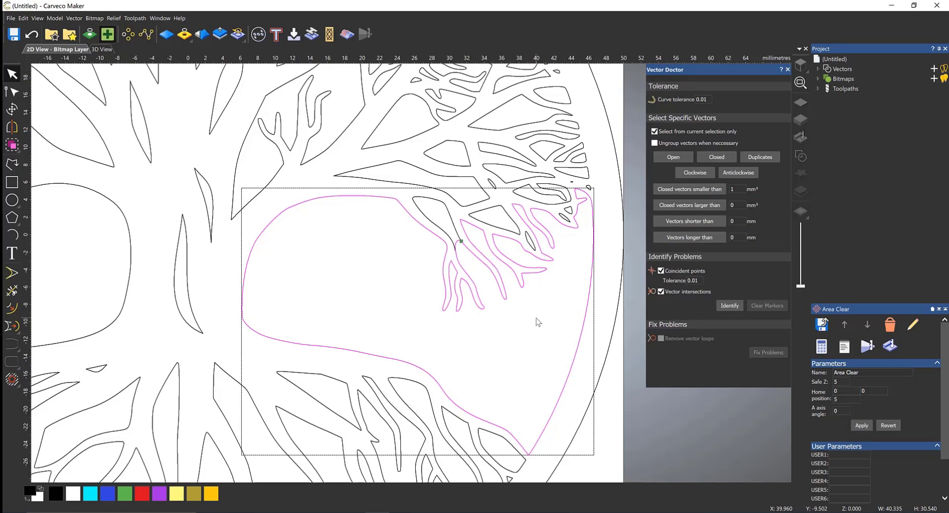
click(457, 255)
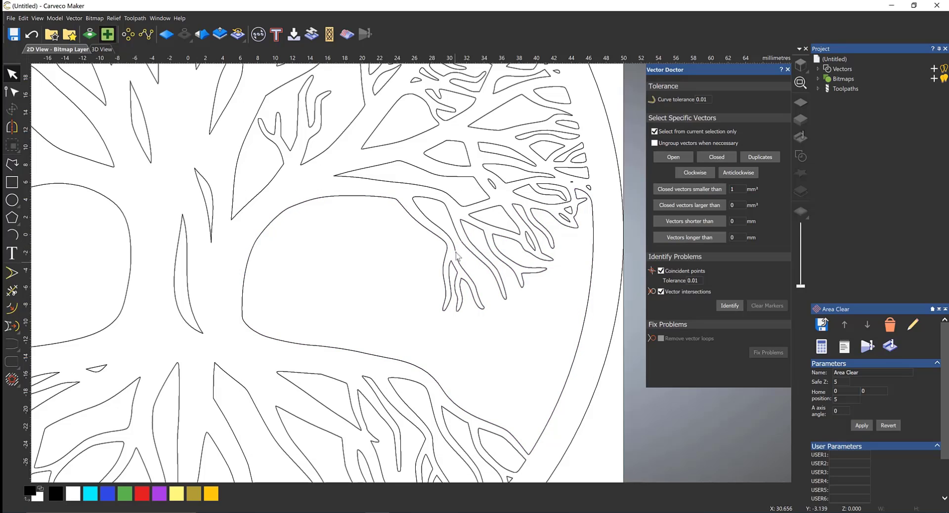
Try to close both open vectors at the gap in the hanging branch with a smooth curve, and undo it
scroll(458, 255, up, 3)
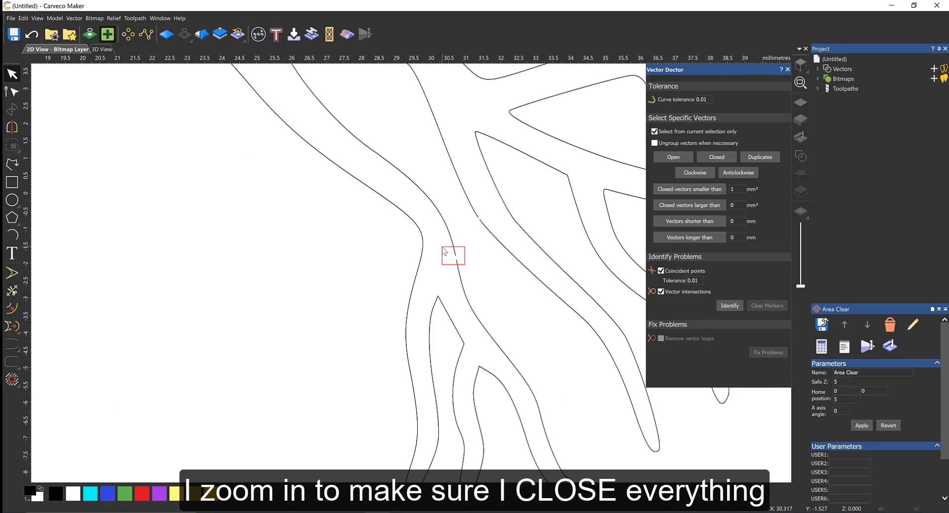
click(453, 252)
right_click(454, 253)
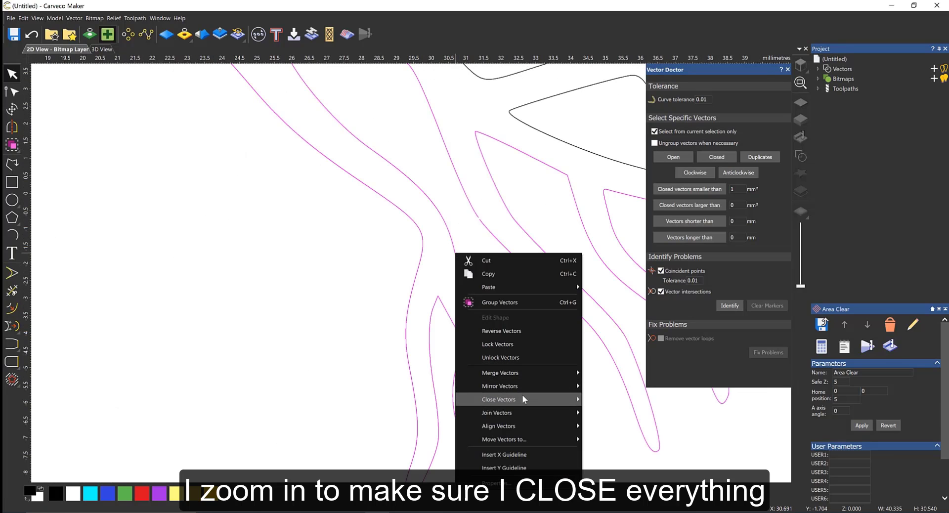
mouse_move(570, 398)
click(623, 404)
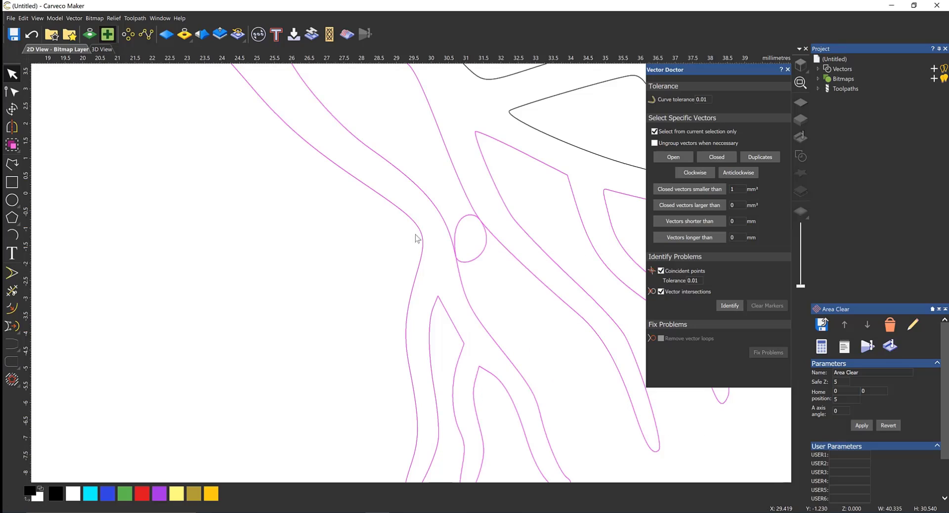
key(ctrl+z)
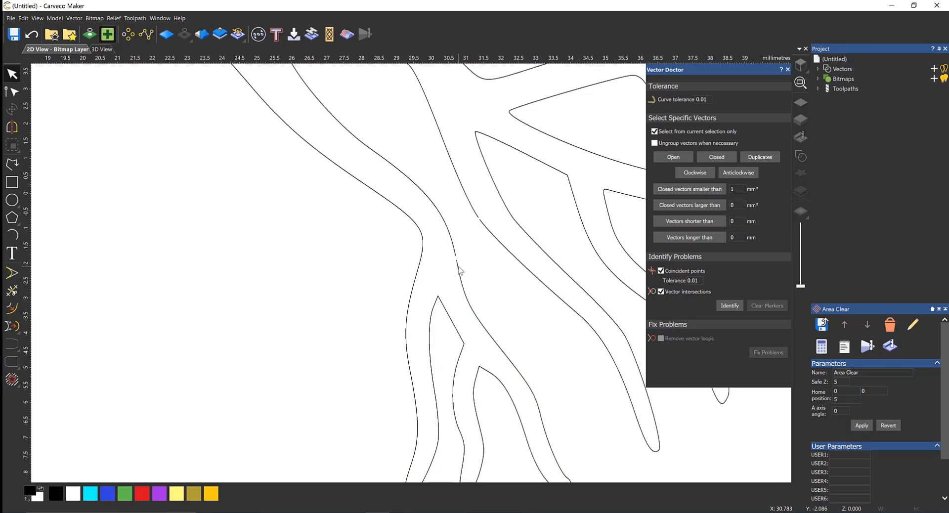
Move the large open vector's start node up to meet the end of the neighbouring branch vector
click(459, 269)
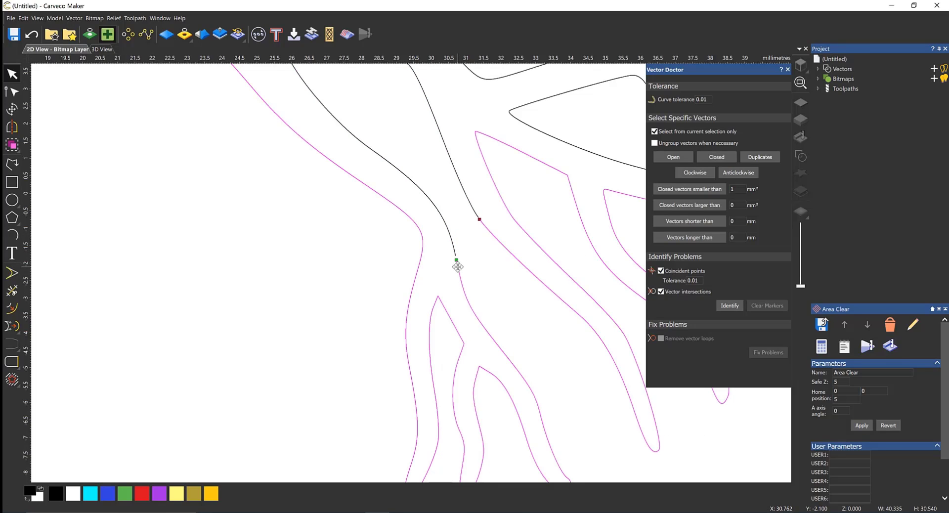
key(n)
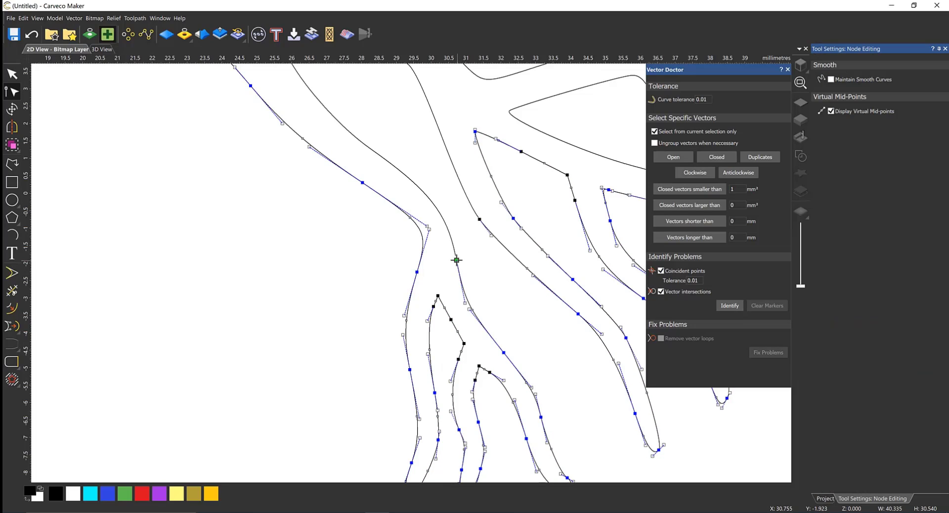
drag(456, 260, 456, 256)
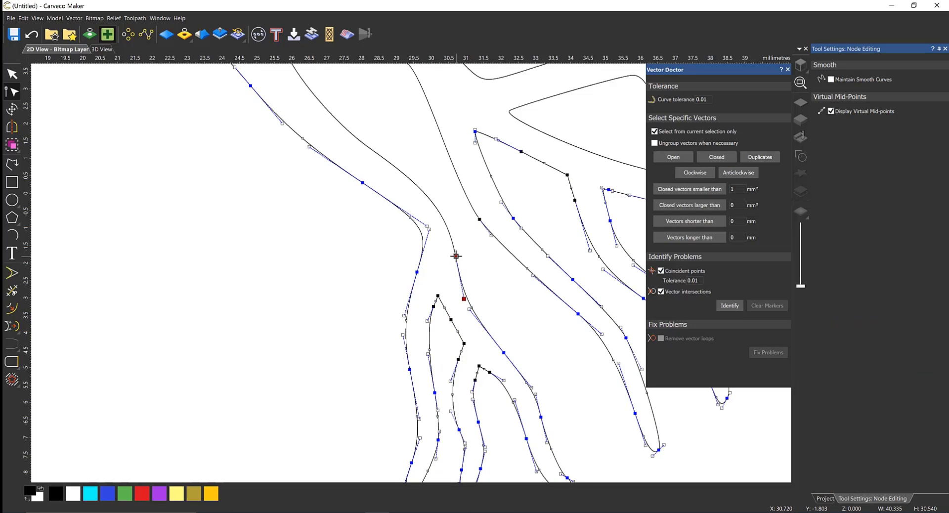
key(Escape)
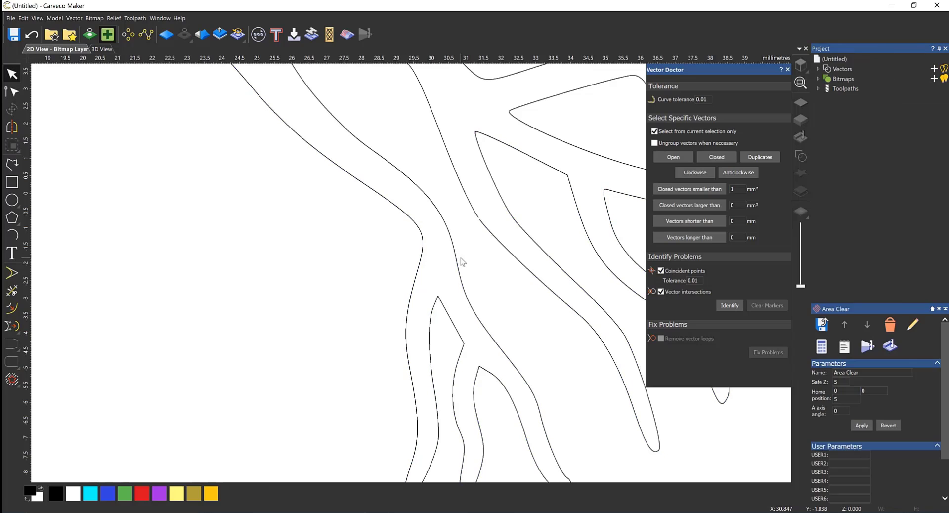
Edit the large vector's other end node so it meets the branch vector's second open end
click(484, 227)
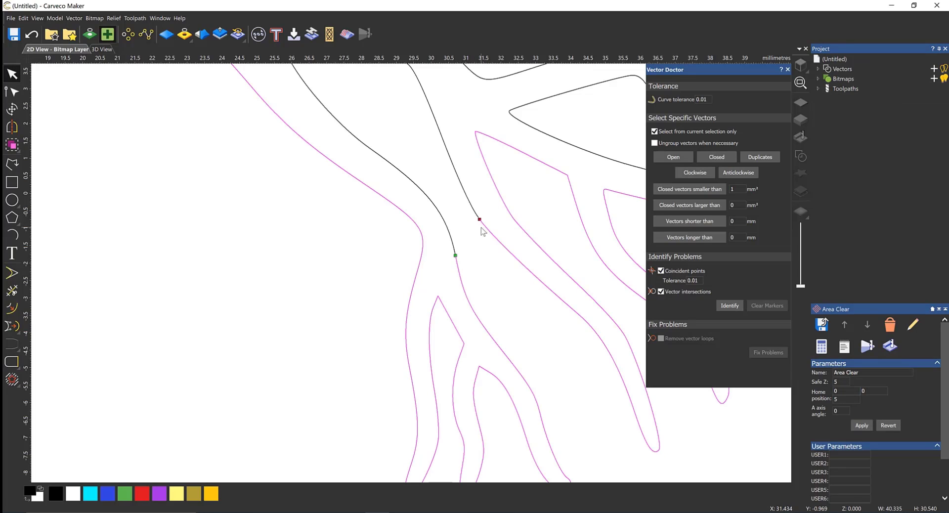
key(n)
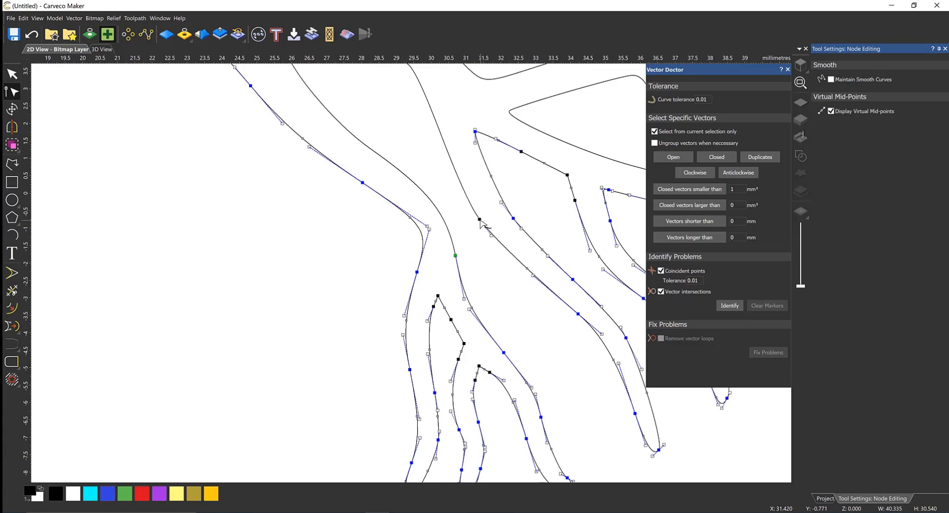
scroll(482, 225, up, 4)
scroll(480, 222, up, 2)
click(490, 225)
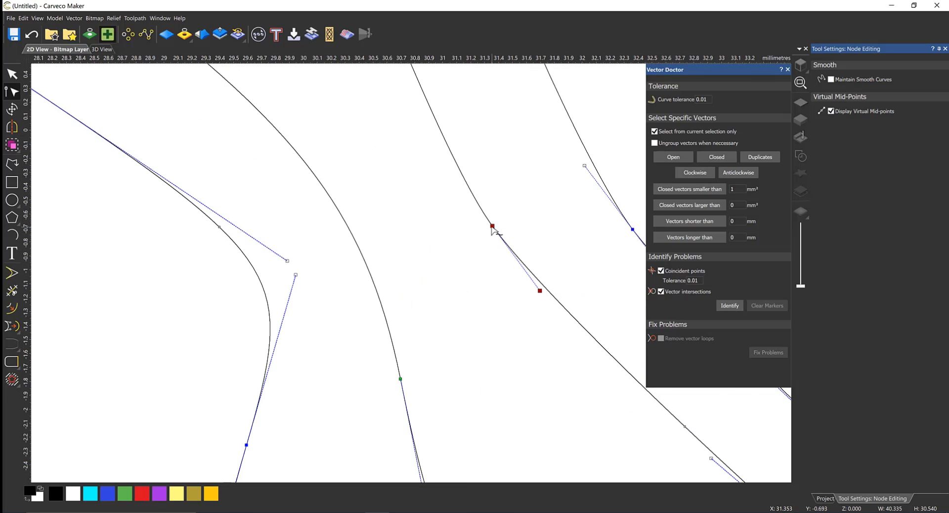
Select the nodes around the branch gap and join the two open vectors with a line
click(473, 264)
scroll(474, 263, down, 4)
click(464, 328)
drag(478, 345, 367, 254)
right_click(407, 257)
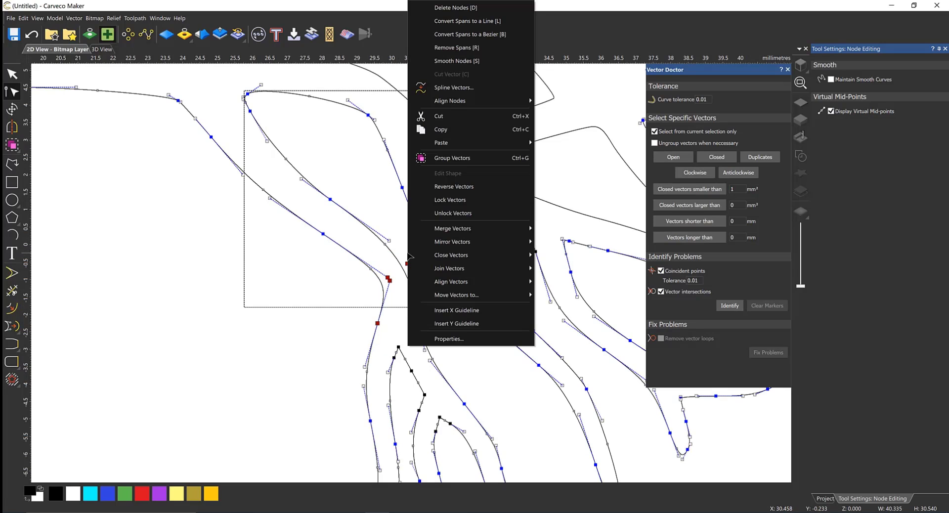
mouse_move(465, 268)
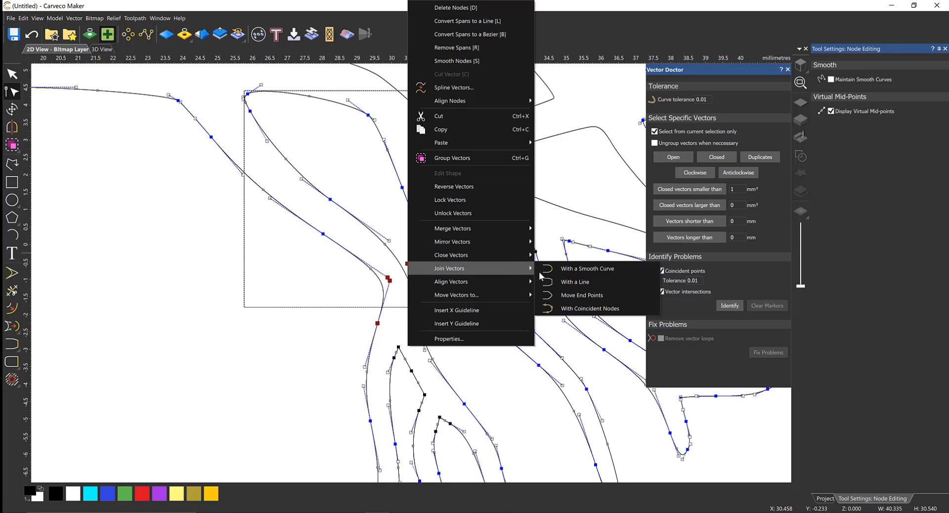
click(577, 281)
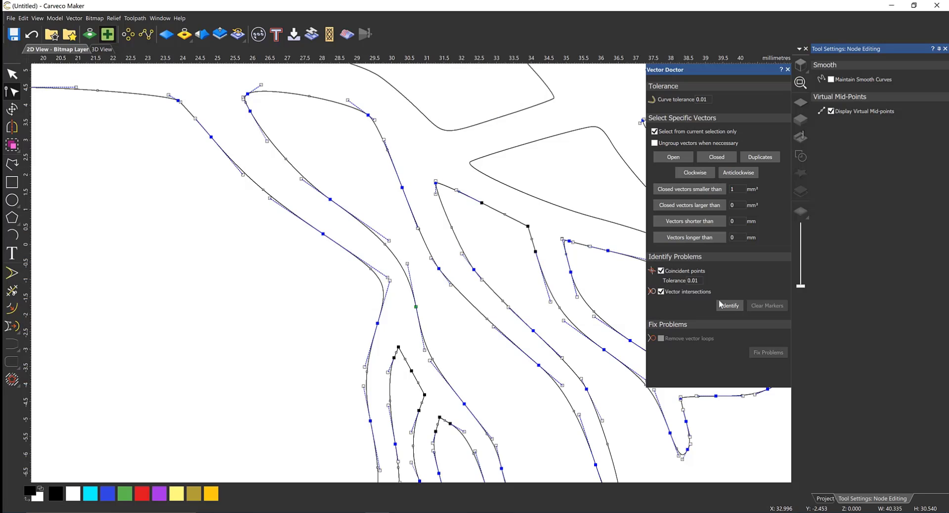
Check the repaired vectors and the whole tree artwork again for open vectors, and examine the overlap on the small leaf-shaped vector
click(675, 159)
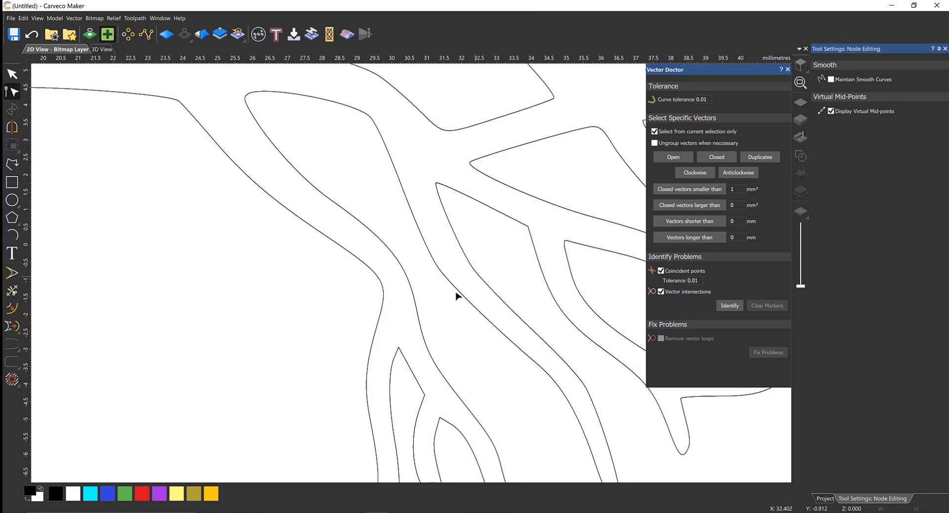
scroll(443, 298, down, 5)
scroll(541, 253, down, 1)
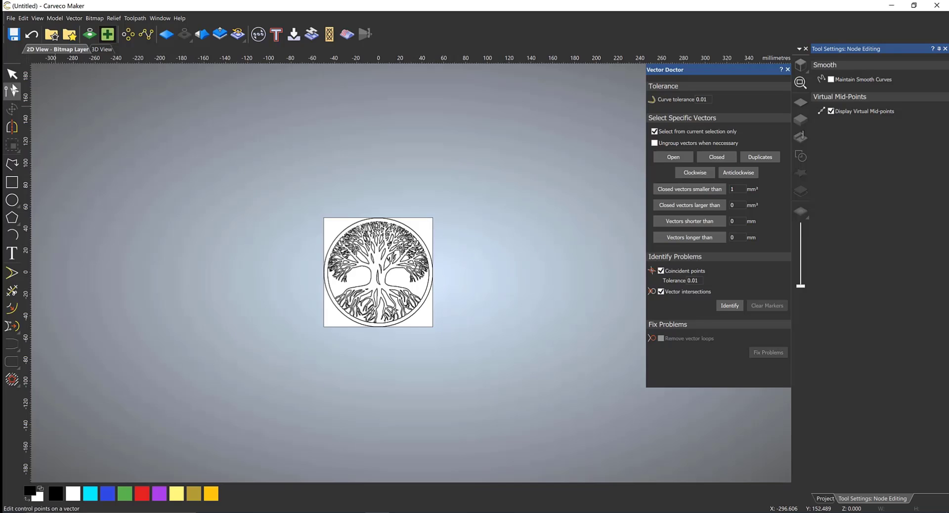
click(12, 73)
drag(503, 322, 274, 176)
click(671, 158)
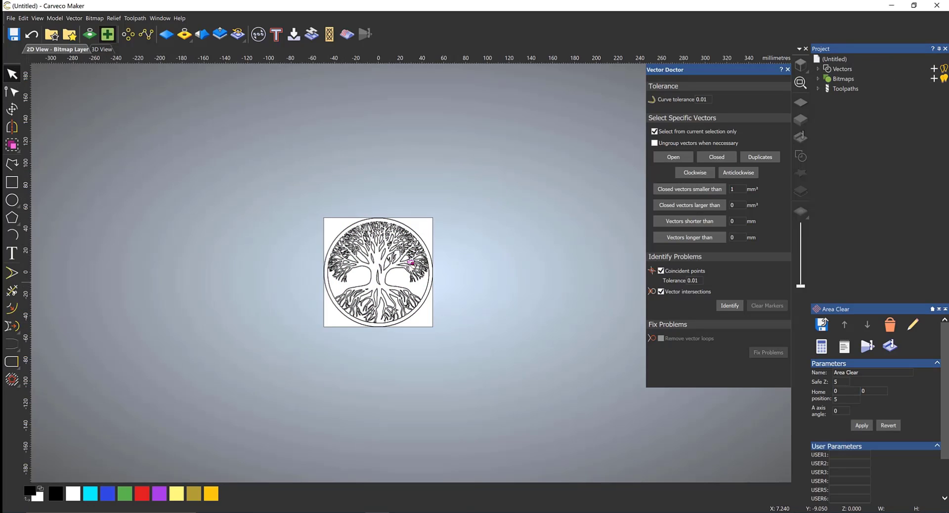
scroll(411, 263, up, 5)
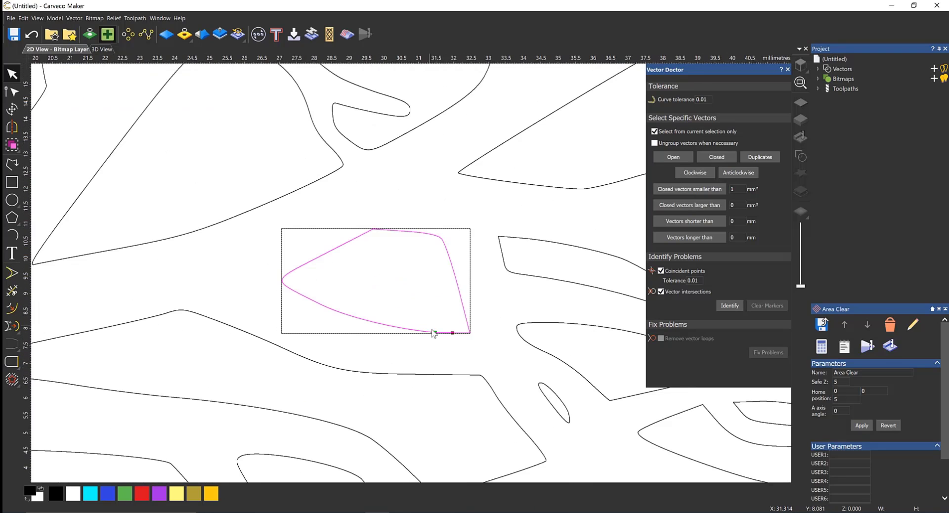
scroll(446, 341, up, 5)
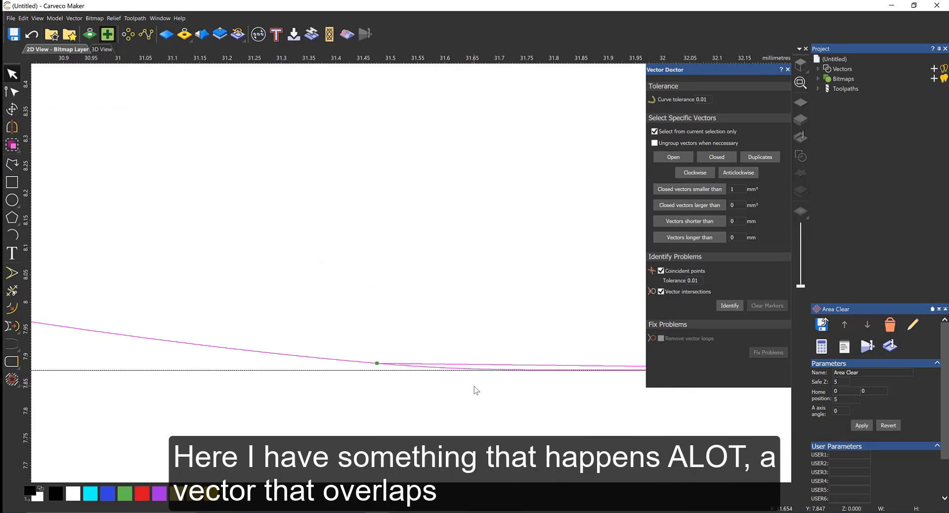
Remove the overlapping stray span from the lower edge of the small leaf-shaped vector
click(384, 420)
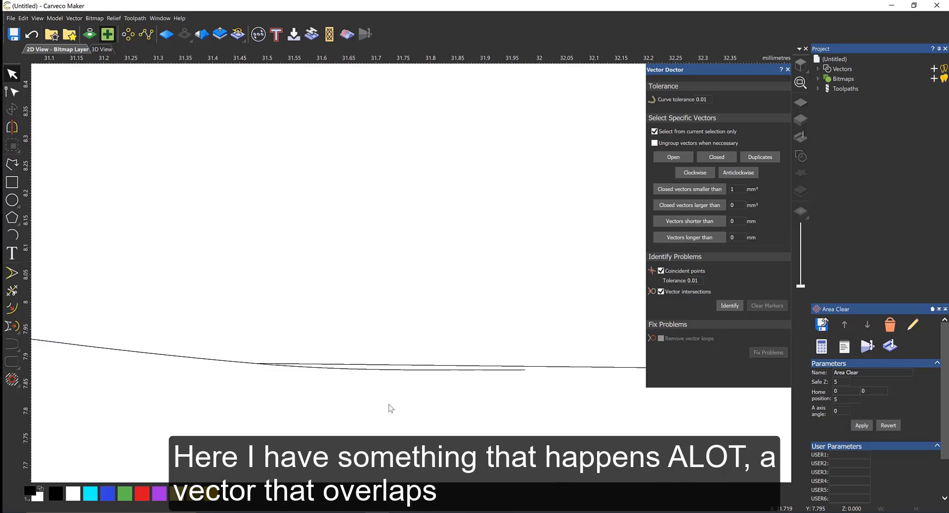
click(350, 370)
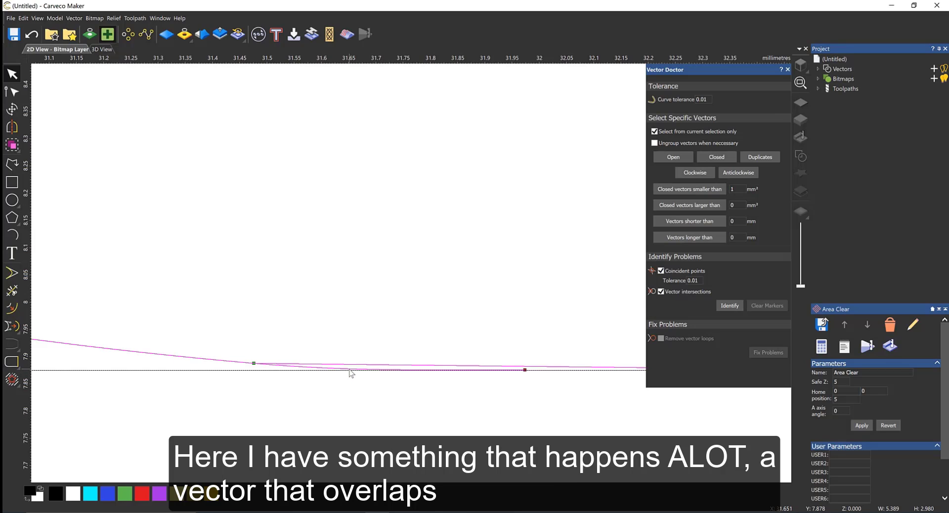
key(n)
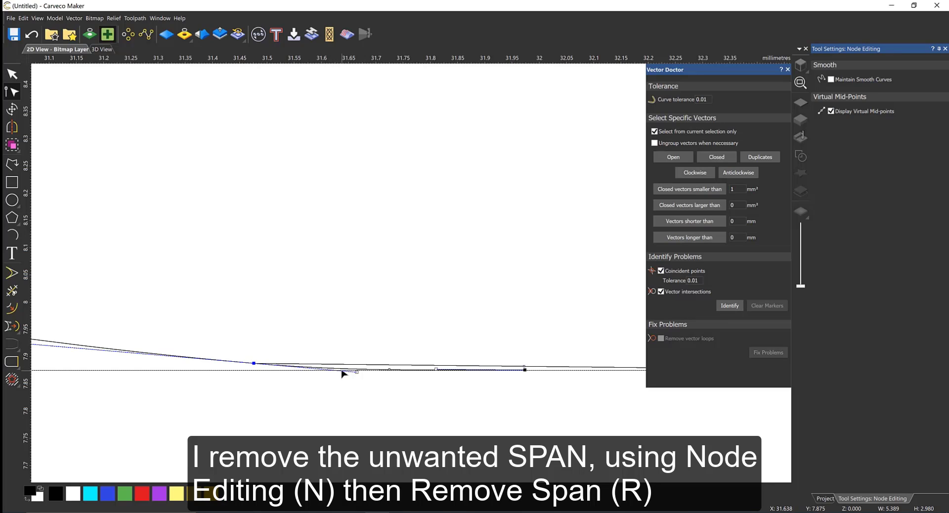
key(r)
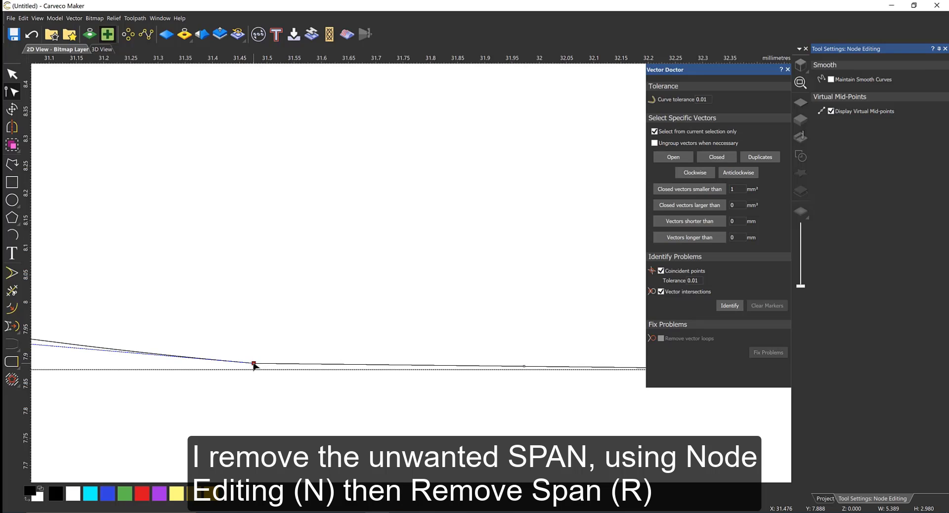
Close the small leaf-shaped vector at its open end node
right_click(253, 365)
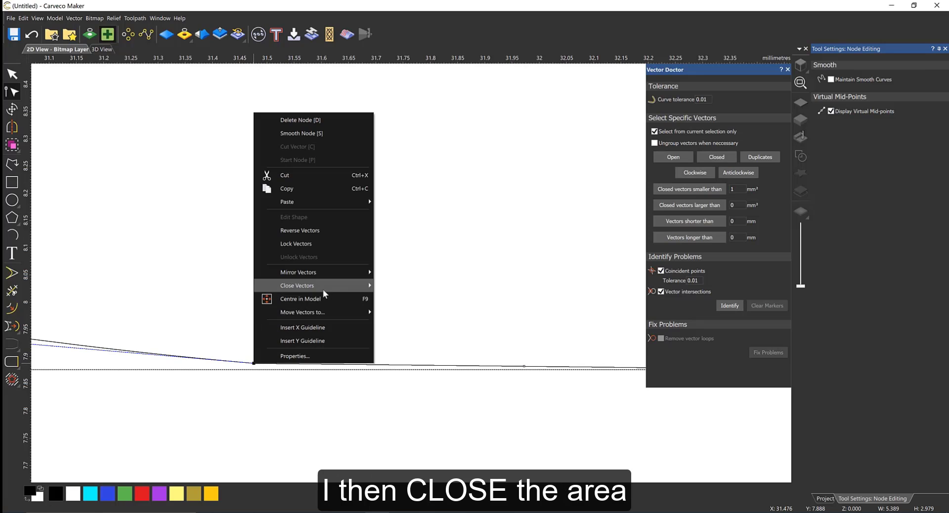
mouse_move(323, 289)
click(417, 298)
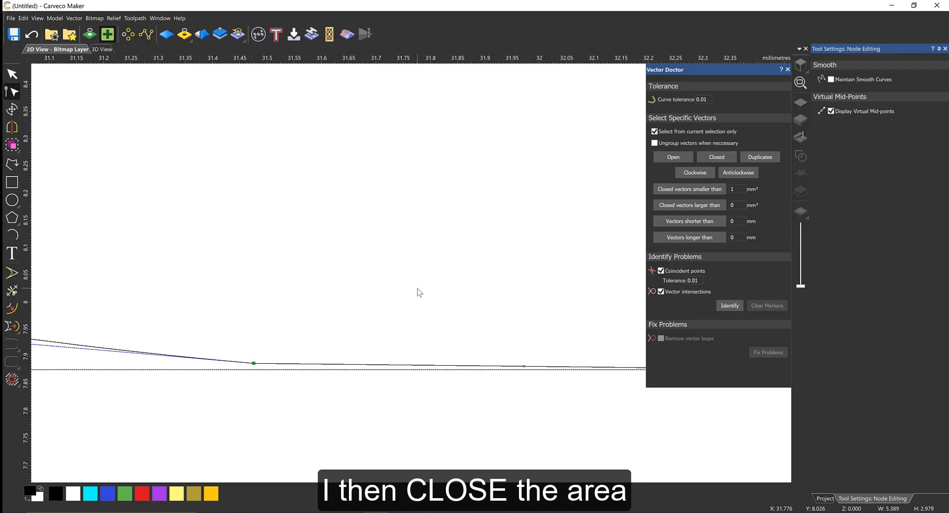
Check the repaired small leaf-shaped vector for open vectors
scroll(311, 373, down, 4)
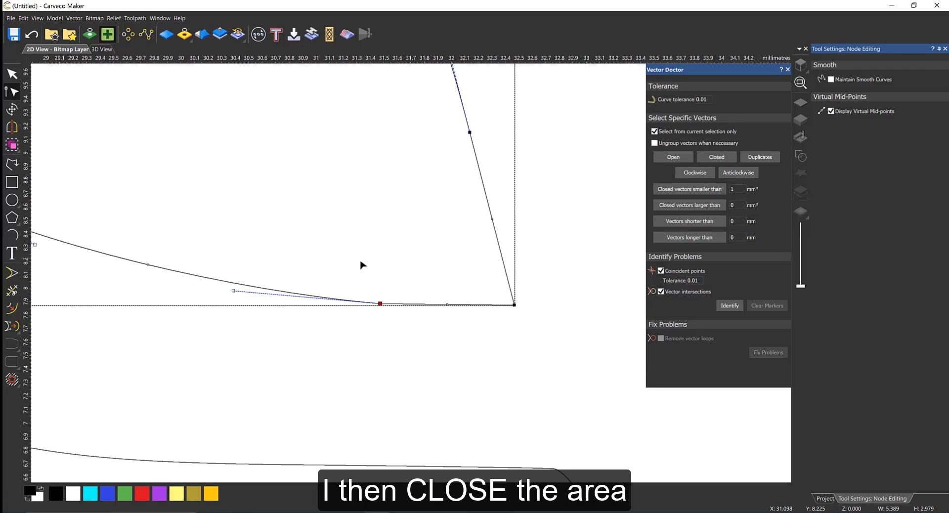
click(673, 156)
scroll(485, 243, down, 10)
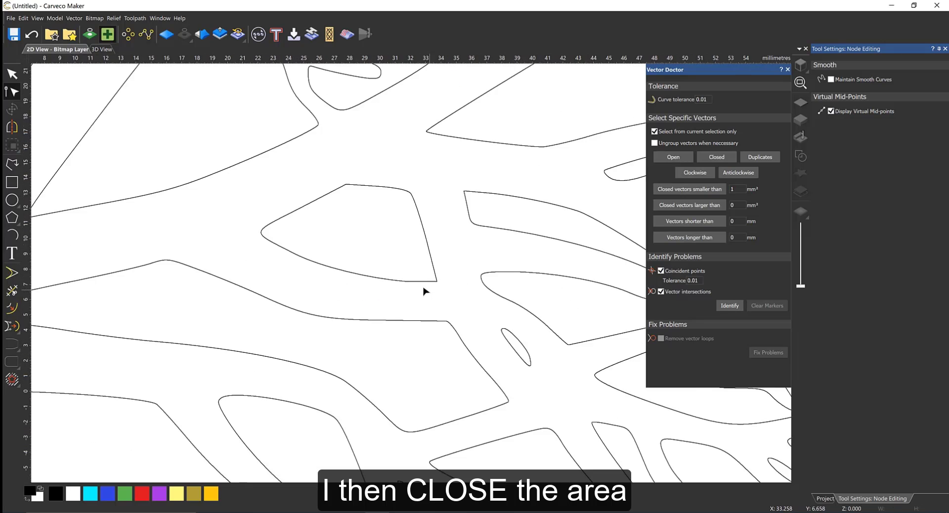
scroll(387, 317, down, 5)
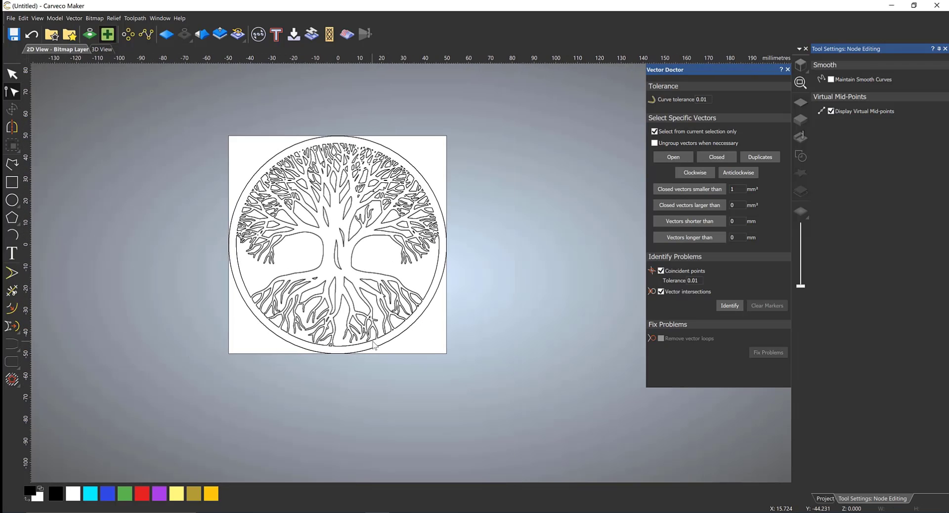
Select the whole tree artwork and check it for open vectors and for duplicate vectors
click(12, 75)
click(459, 370)
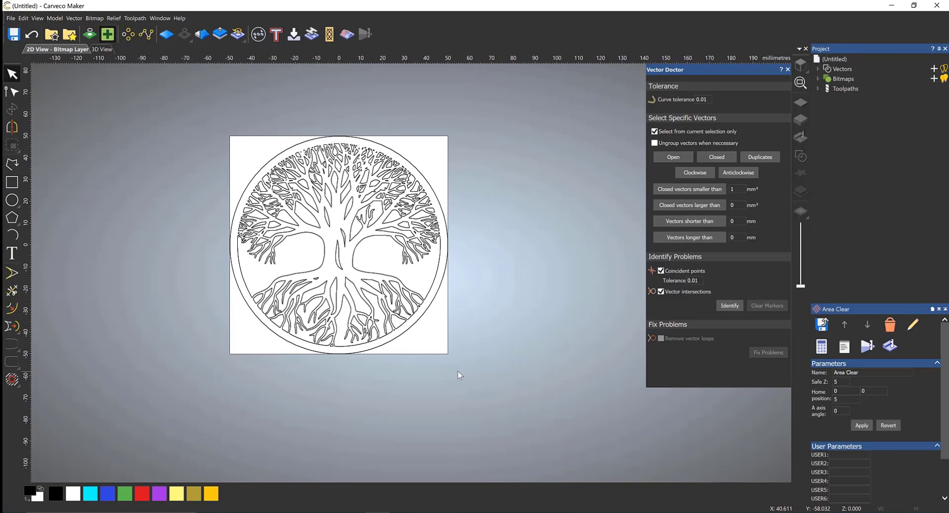
drag(478, 374, 190, 106)
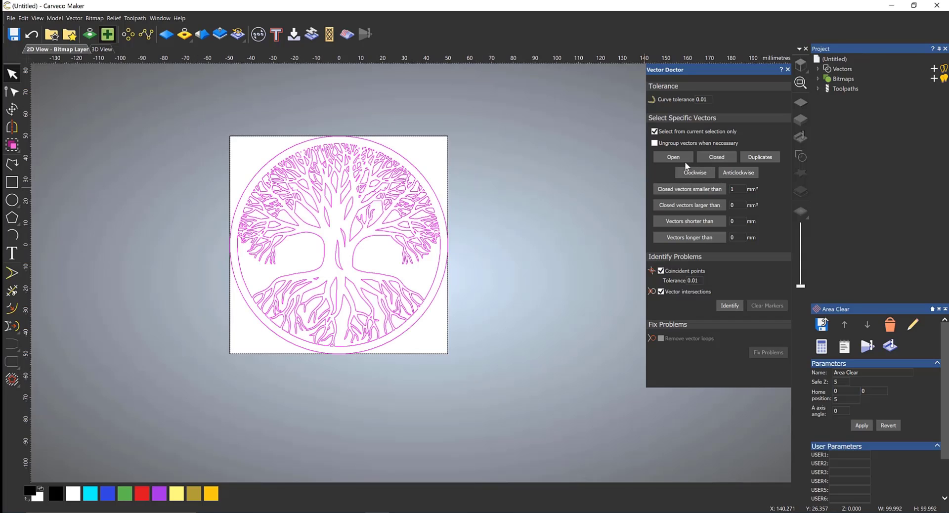
click(679, 160)
drag(248, 170, 183, 126)
click(755, 157)
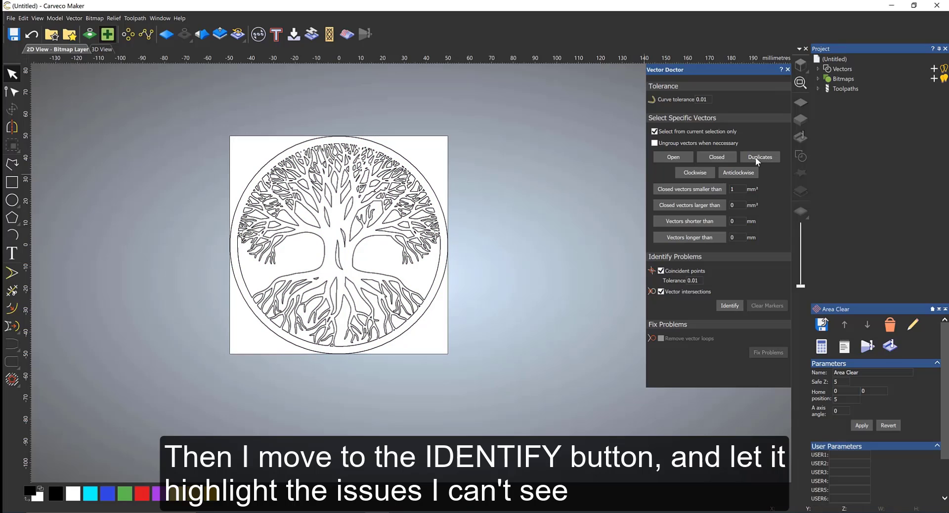
Identify coincident points and vector intersections across the whole artwork with 0.01 tolerance, and examine the flagged point on the upper branch edge
drag(130, 84, 130, 84)
click(728, 307)
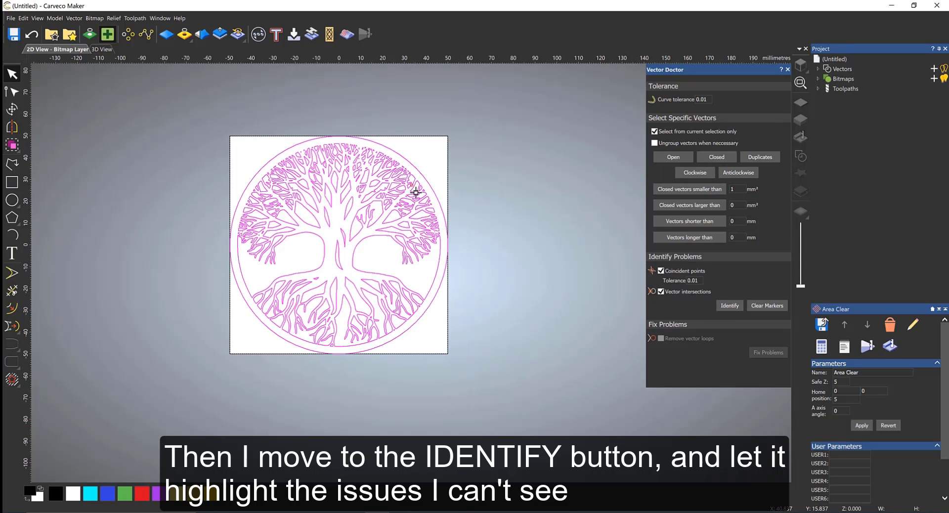
scroll(408, 174, up, 3)
scroll(437, 258, up, 3)
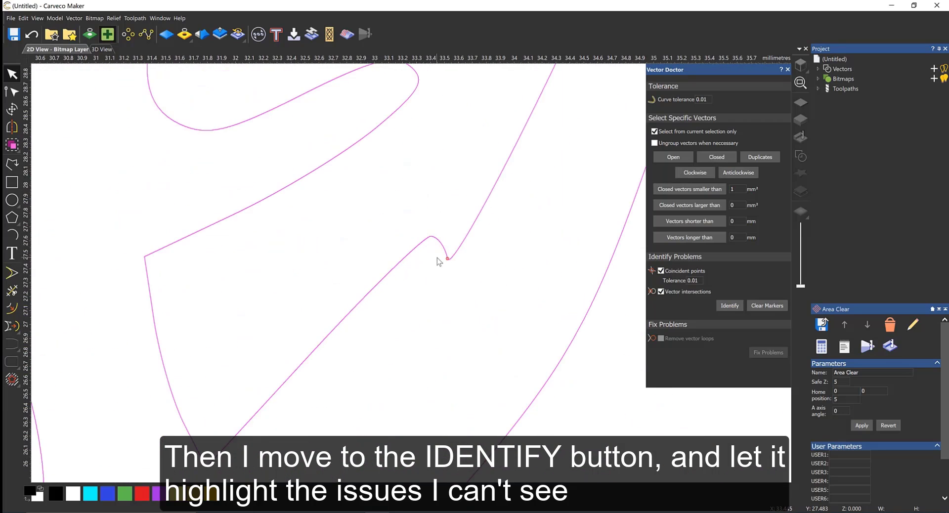
scroll(437, 261, up, 4)
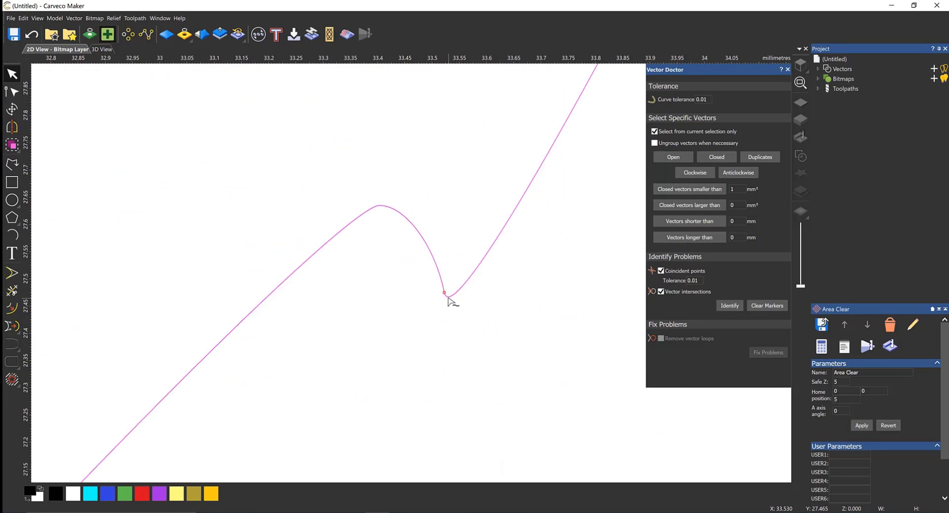
click(486, 316)
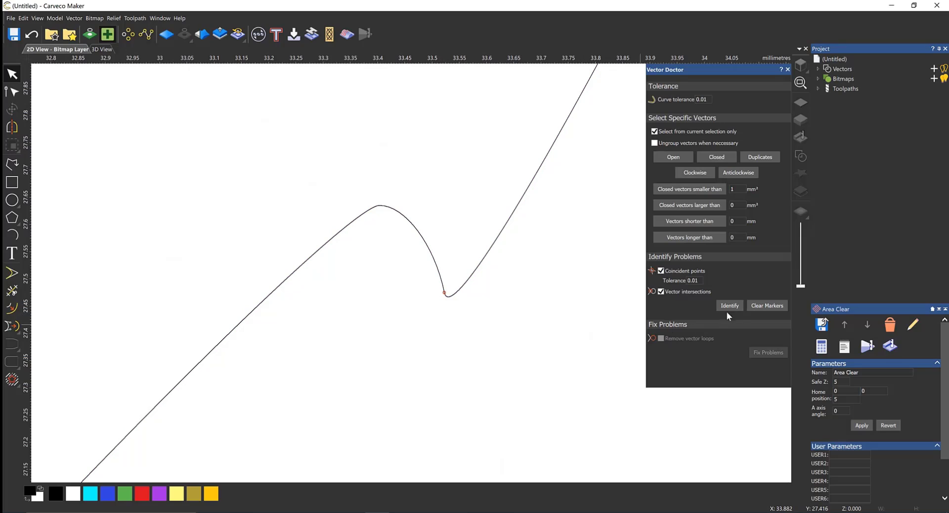
click(751, 308)
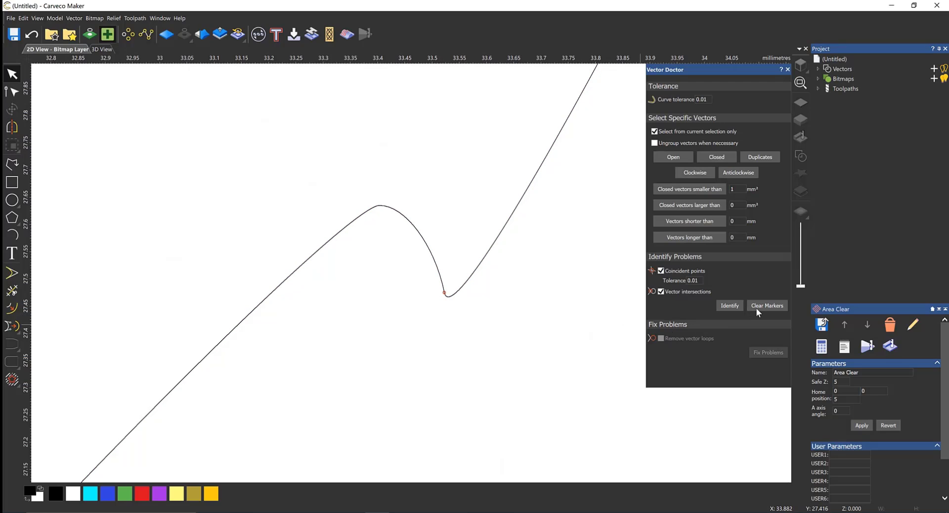
Try to shift the flagged node on the branch edge slightly with node editing, and undo the change
click(444, 290)
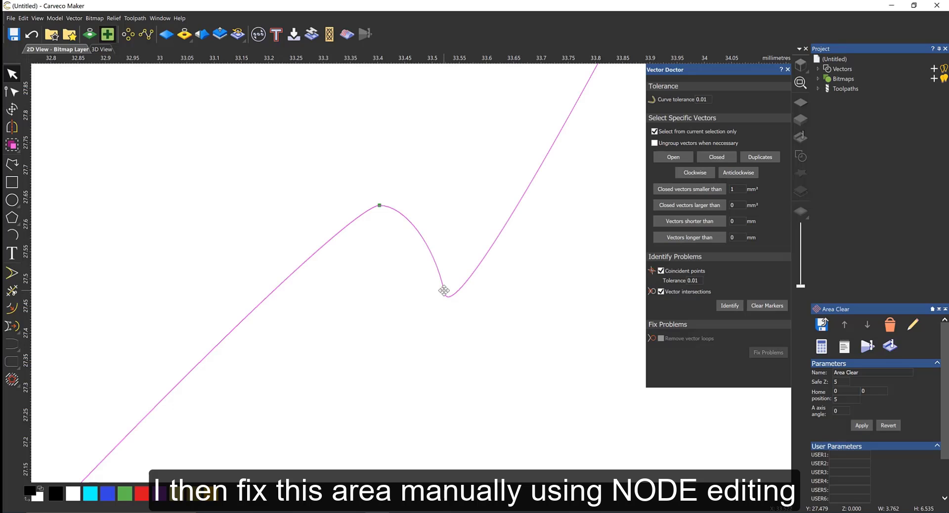
key(n)
click(444, 294)
drag(443, 294, 438, 296)
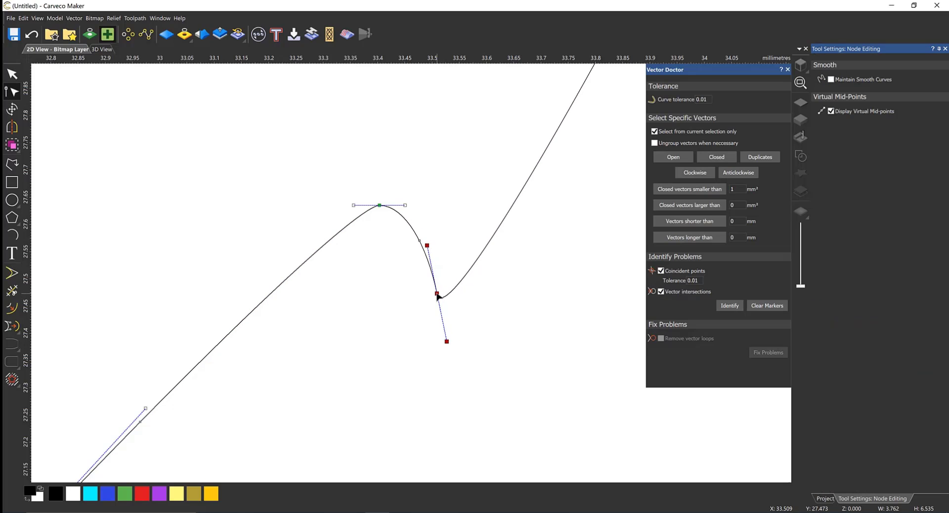
click(439, 297)
key(ctrl+z)
Close Vector Doctor and select the entire tree artwork including its outer circles
click(481, 343)
click(788, 69)
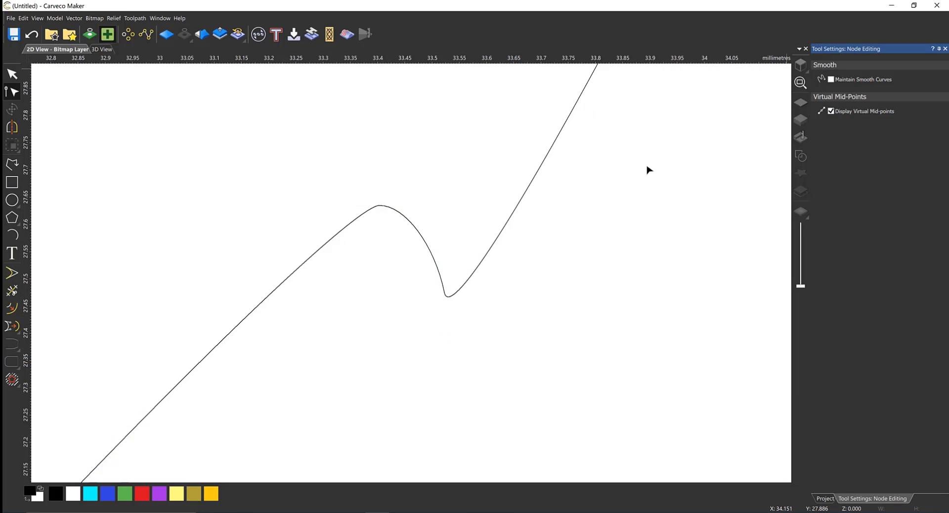
scroll(395, 294, down, 15)
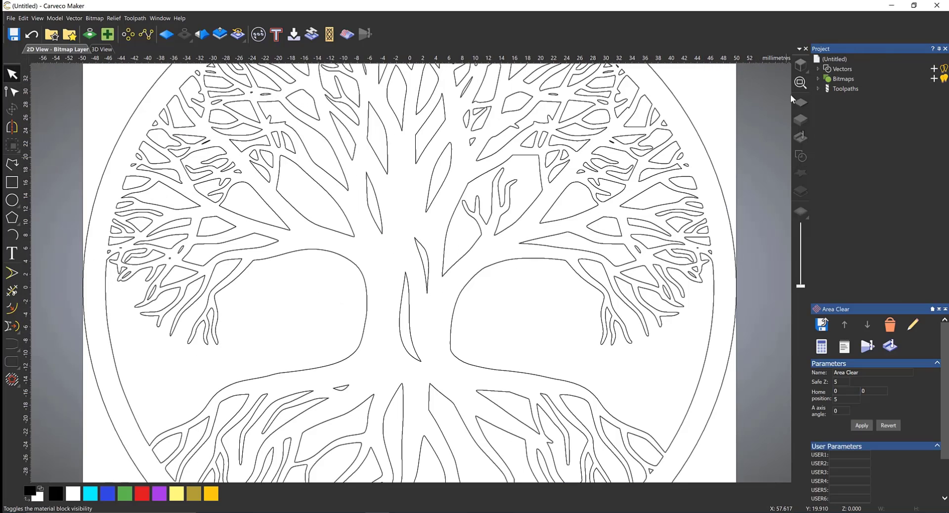
click(800, 83)
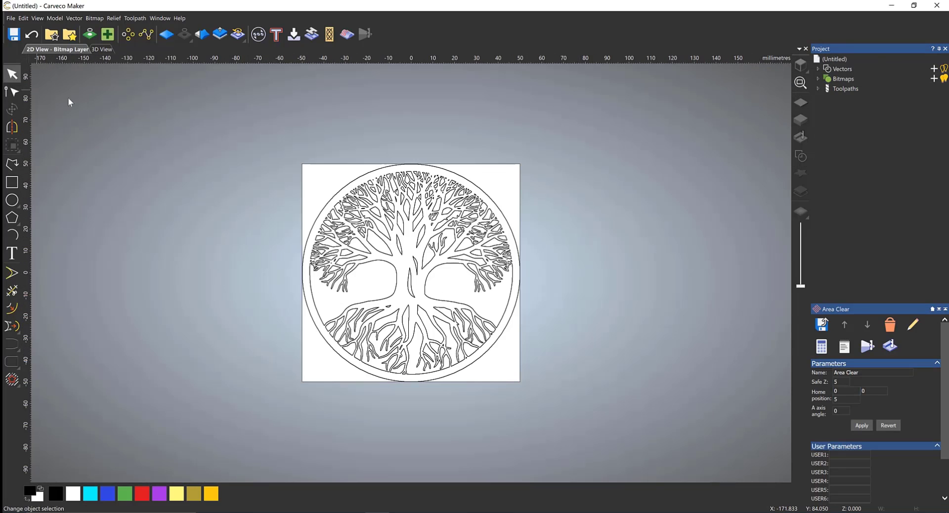
drag(287, 129, 632, 416)
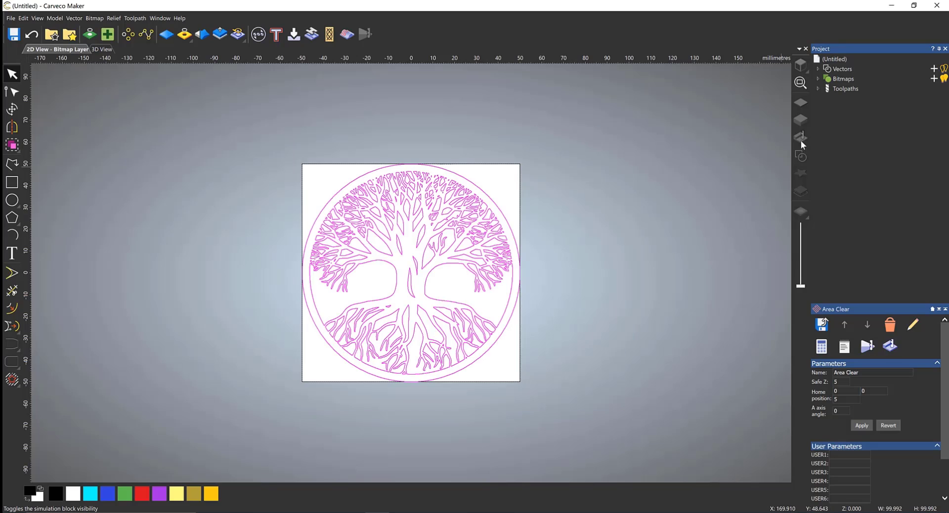
Start a 2D Area Clearance toolpath on the selected vectors and add the Sainsmart Endmill 1.8 mm as its tool
click(838, 90)
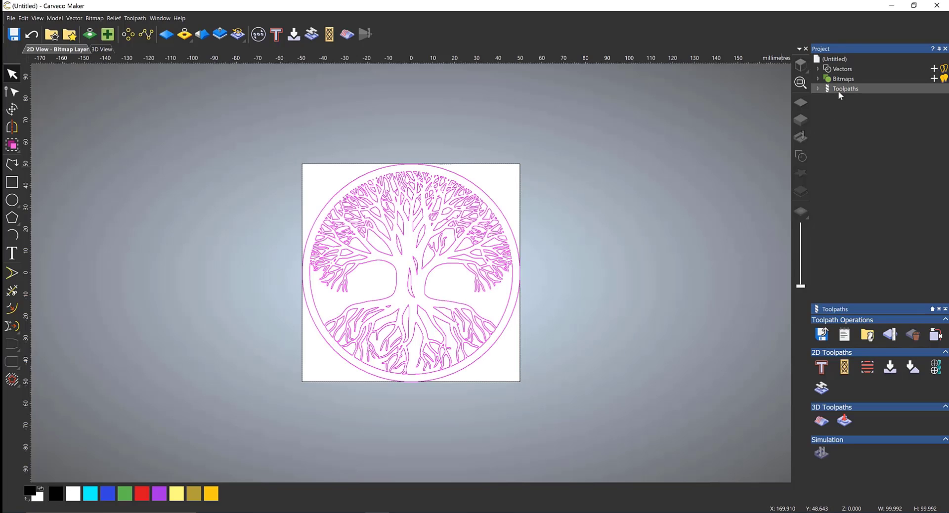
click(868, 368)
click(662, 197)
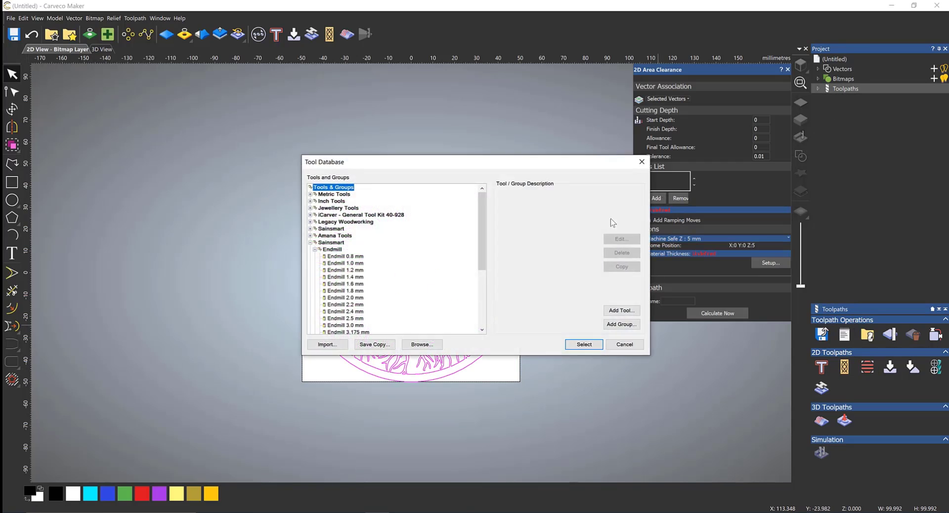
click(346, 290)
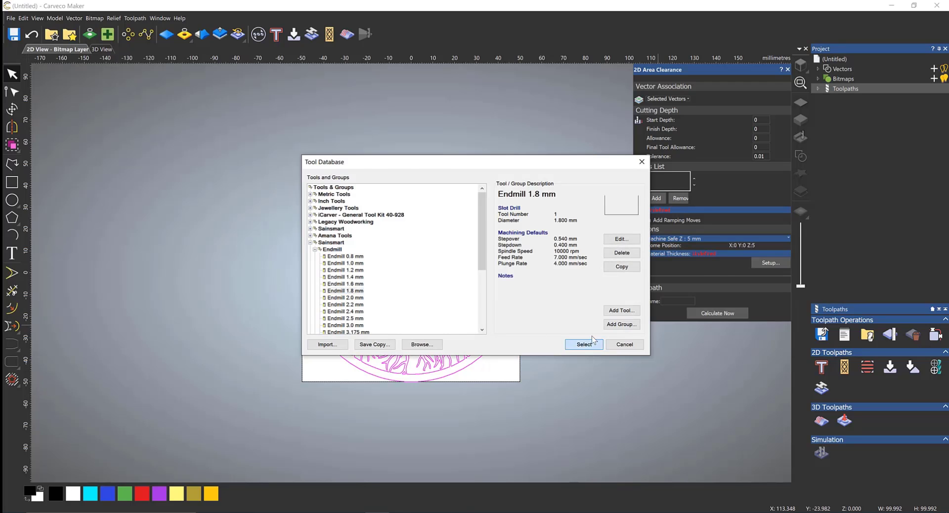
click(583, 343)
Set the material thickness to 4 mm in the area clearance toolpath's material setup
click(754, 130)
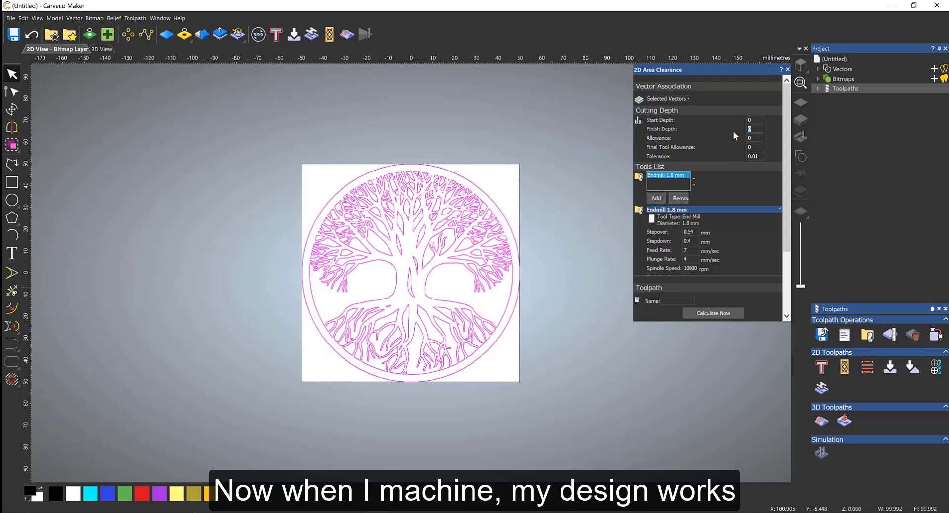
scroll(711, 259, down, 3)
click(767, 267)
text(4)
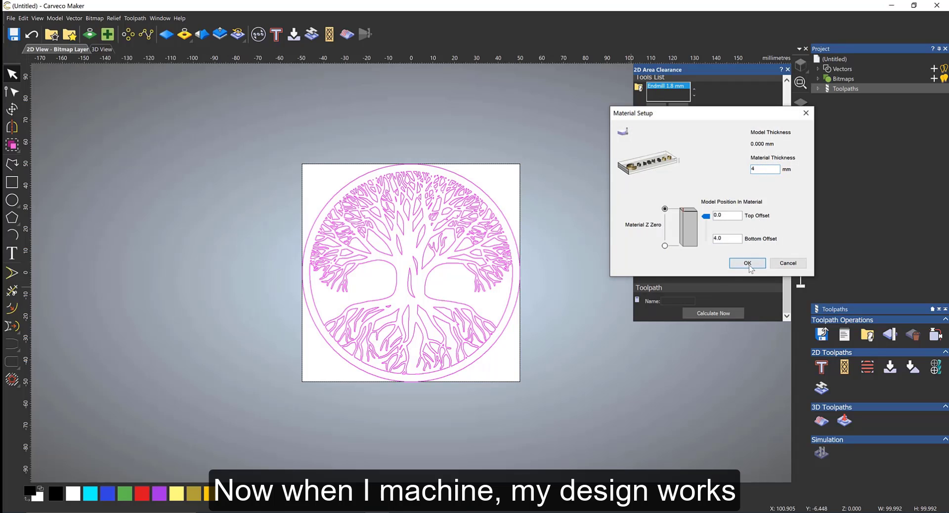